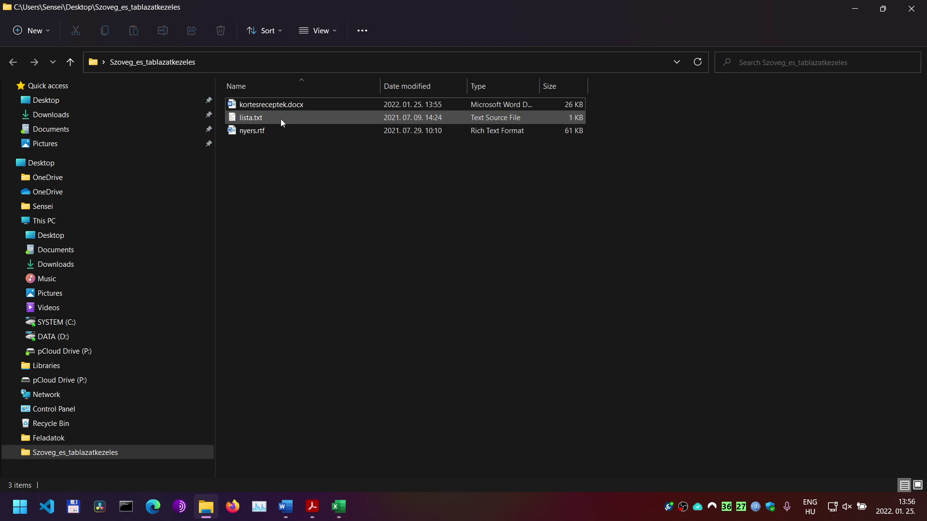
double_click(280, 119)
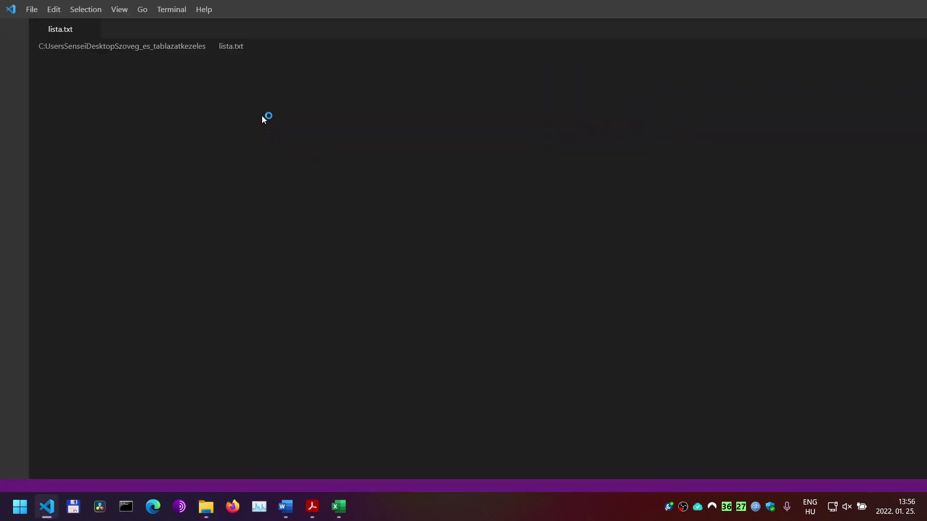
key("ctrl+a")
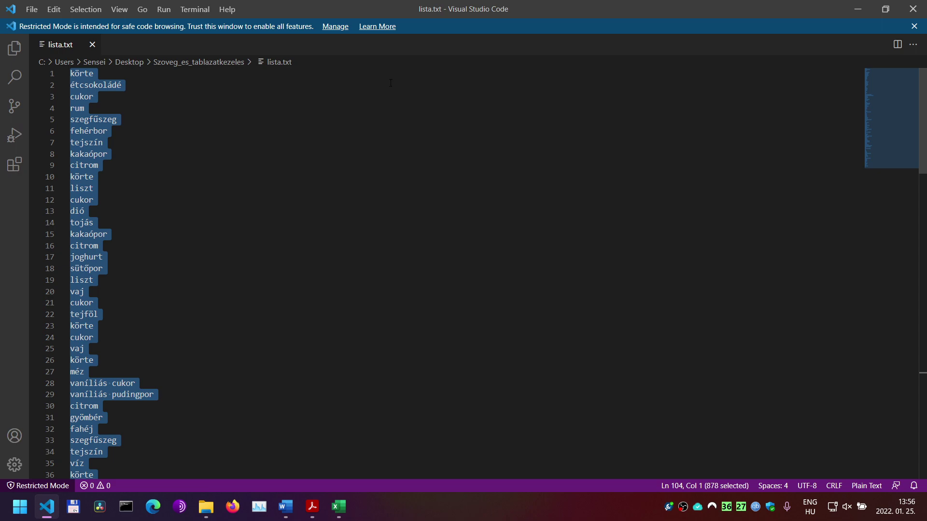
left_click(913, 9)
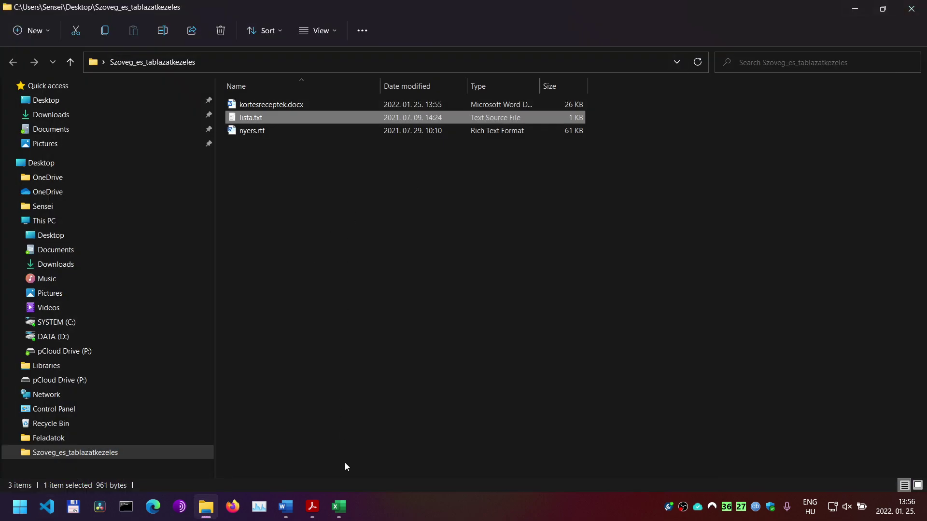
left_click(339, 506)
key("ctrl+c")
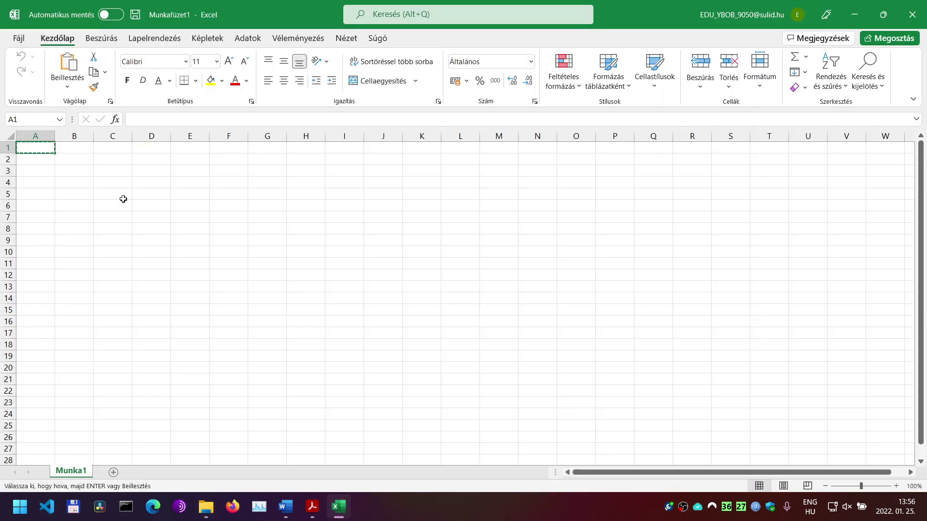
key("ctrl+v")
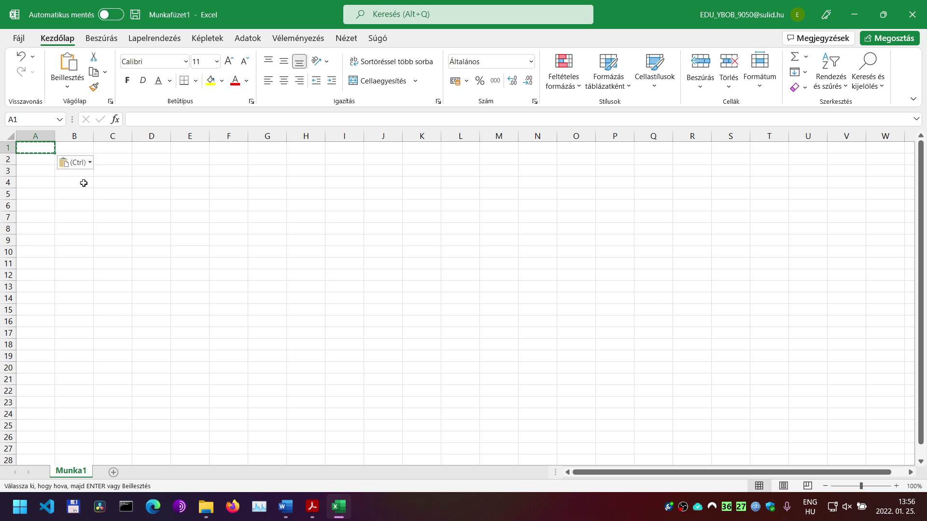
key("ctrl+z")
left_click(46, 159)
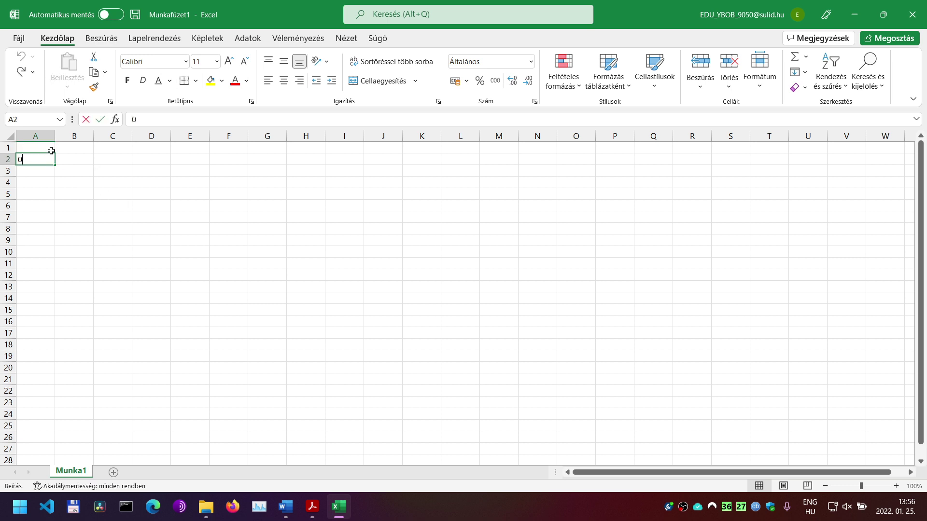
- Copy the entire contents of lista.txt and paste them into the Excel worksheet starting at cell A1
key("alt+Tab")
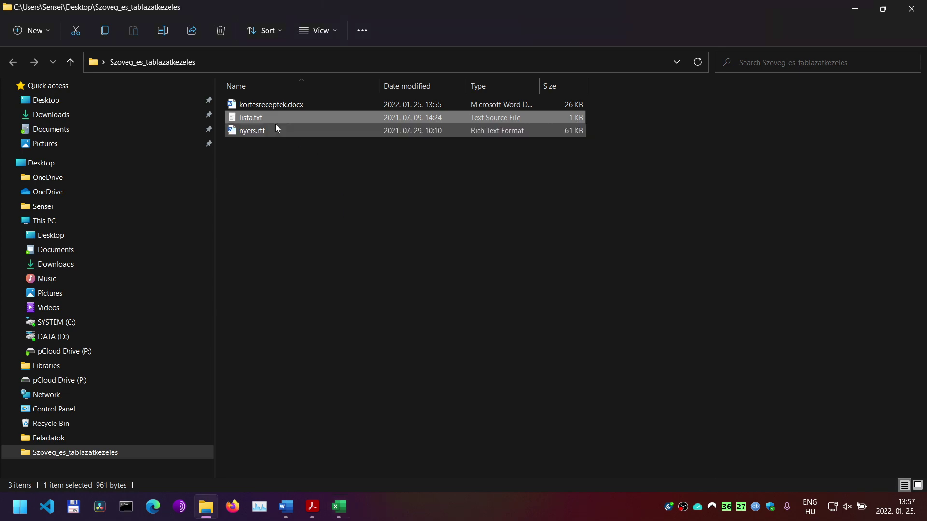
double_click(265, 119)
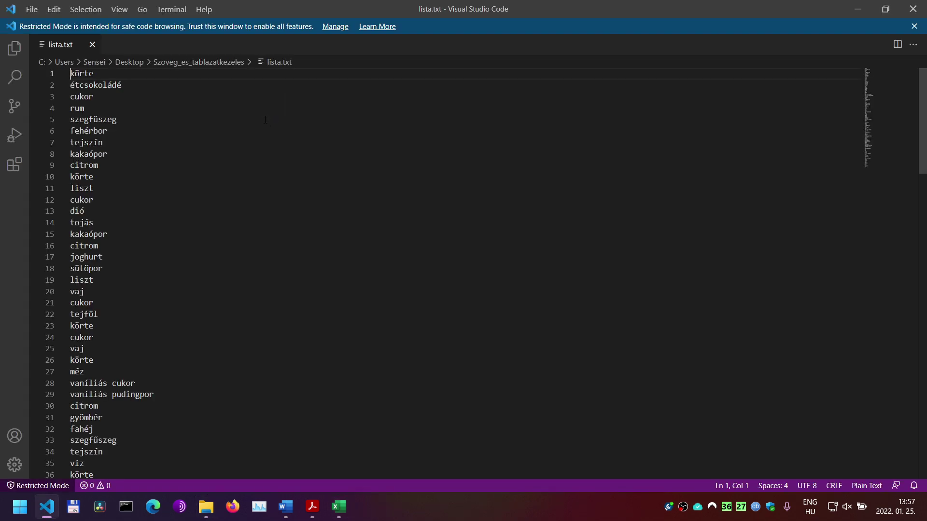
key("ctrl+a")
key("alt+Tab")
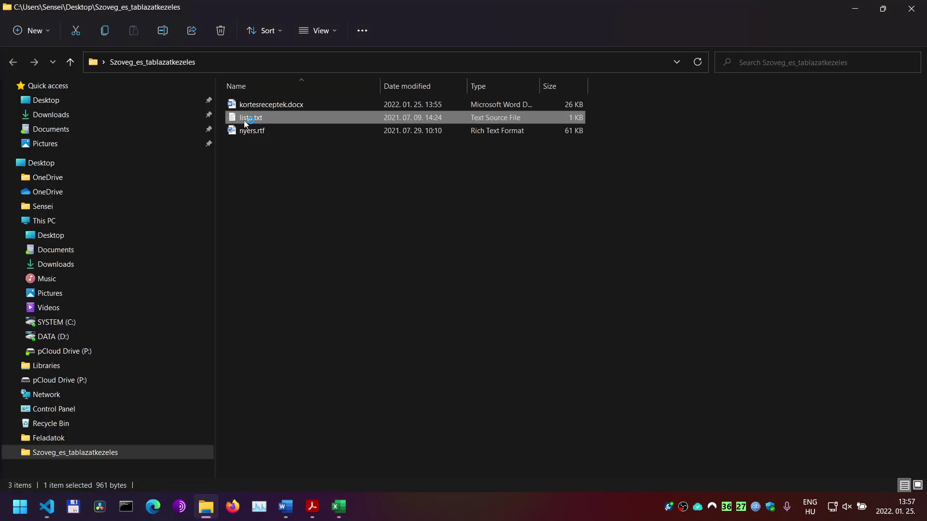
key("alt+Tab")
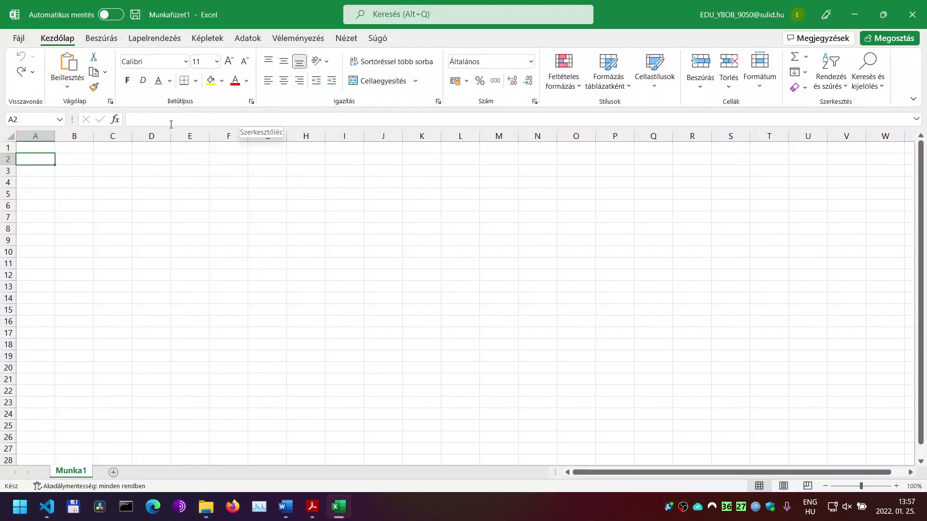
left_click(43, 147)
key("ctrl+v")
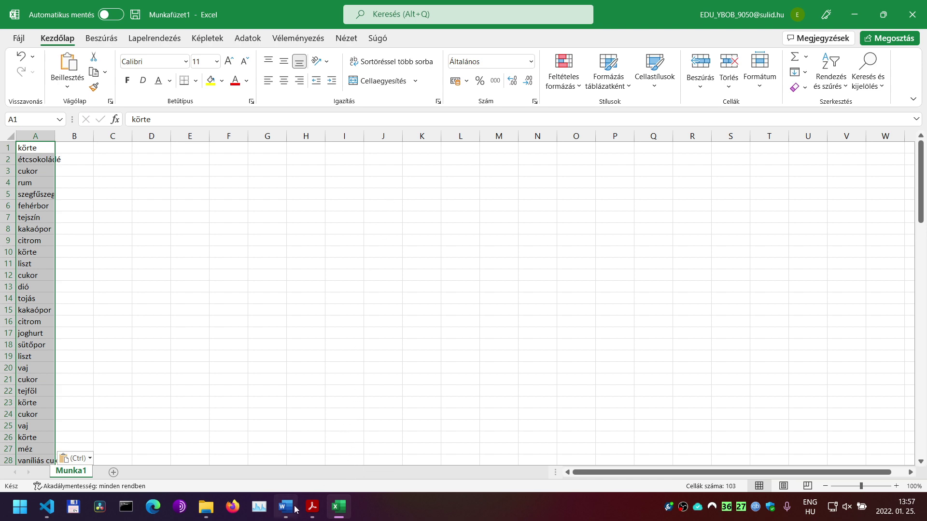
- Rename the worksheet to "lista" as the task sheet requires and widen column A to fit the ingredient names
left_click(312, 507)
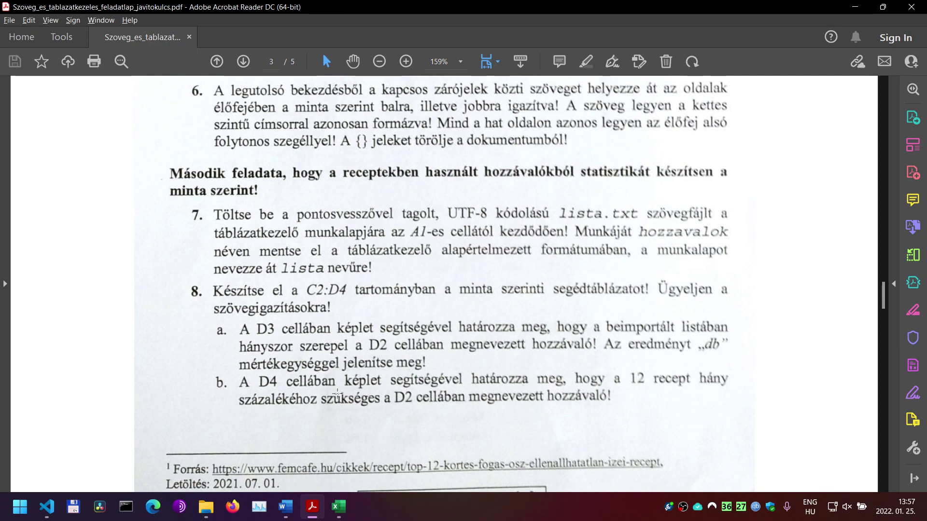
left_click(339, 507)
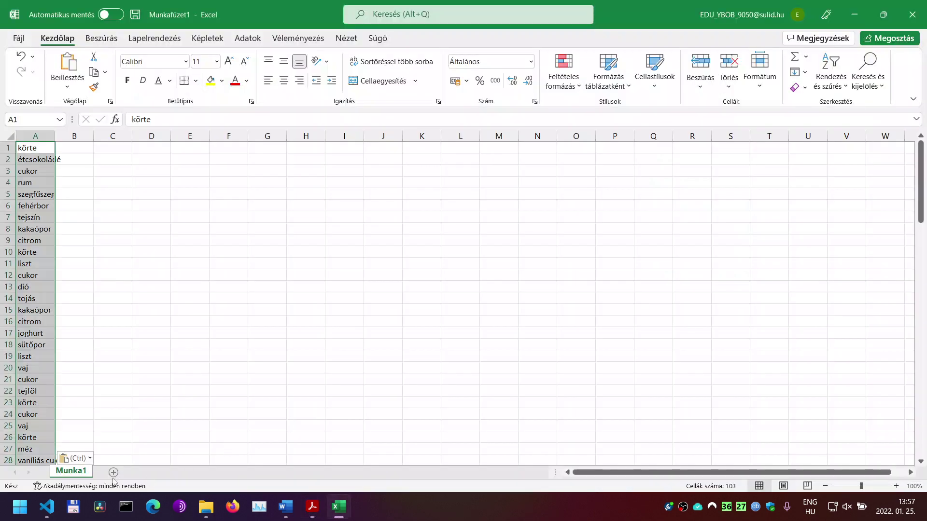
double_click(78, 475)
type("lista")
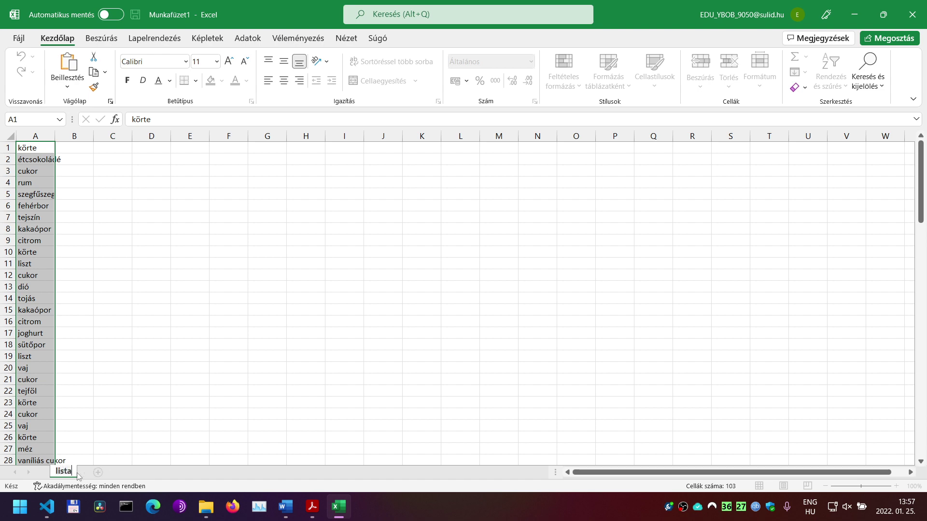
key("Return")
left_click(151, 136)
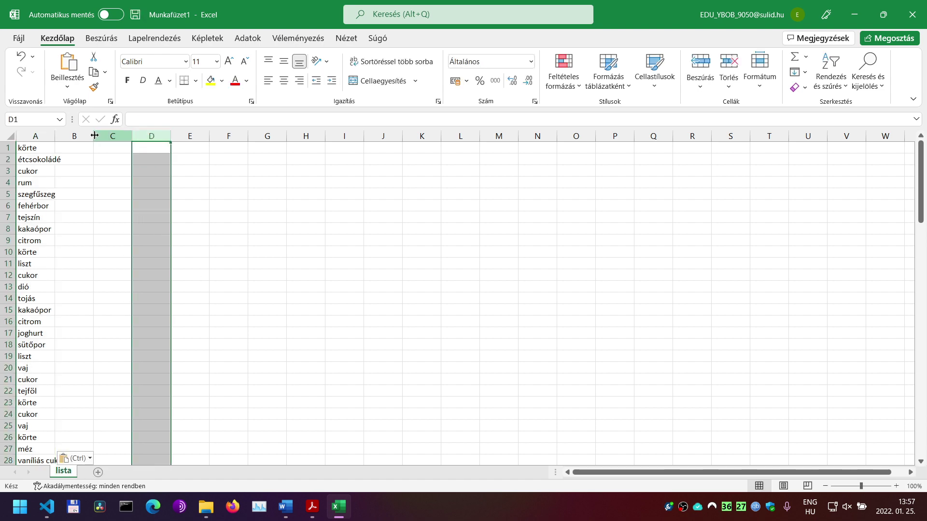
left_click_drag(55, 135, 78, 135)
- Consult the hozzavalok sample table in the task PDF and enter the label "Hozzávaló neve:" in cell C2 of the Excel worksheet
key("alt+Tab")
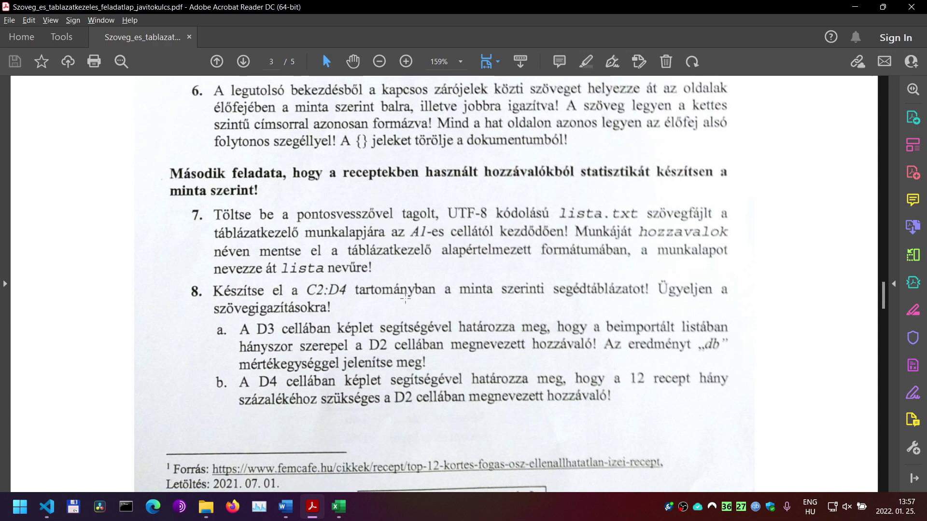
scroll(399, 314, "down", 15)
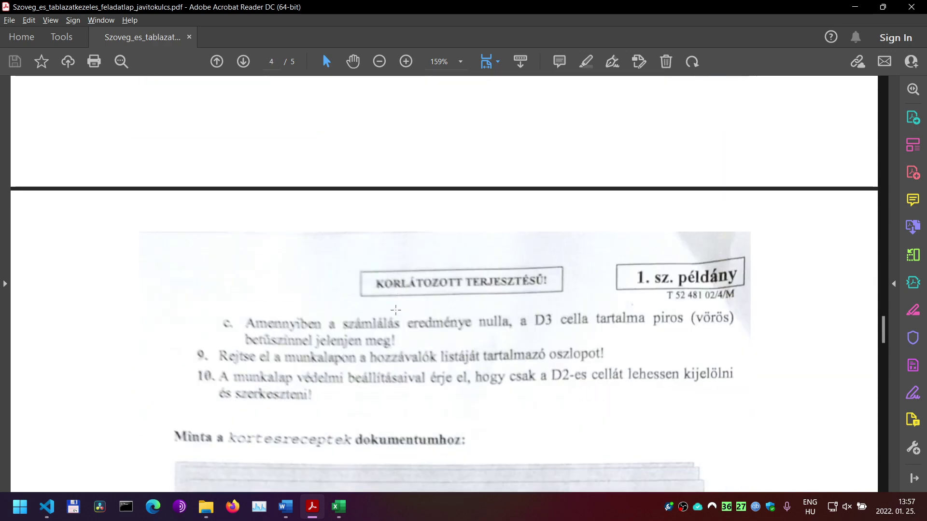
scroll(395, 311, "down", 10)
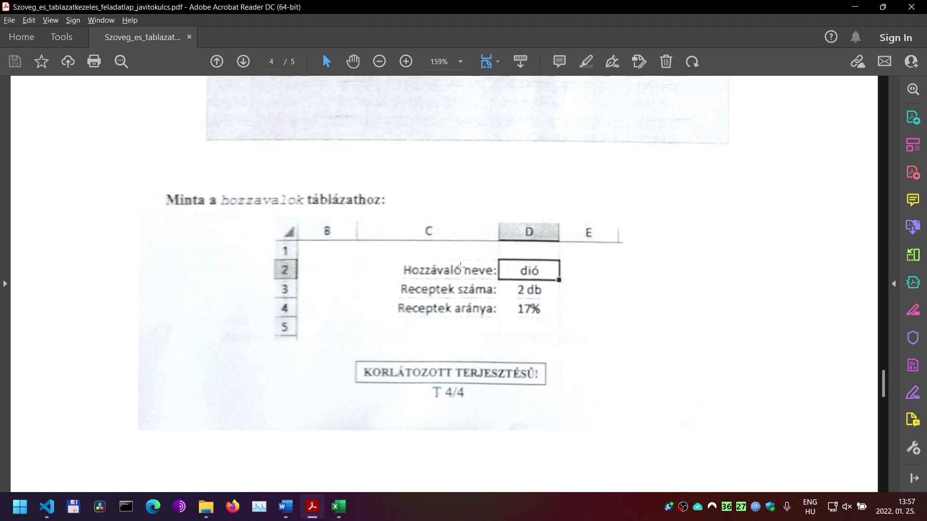
key("alt+Tab")
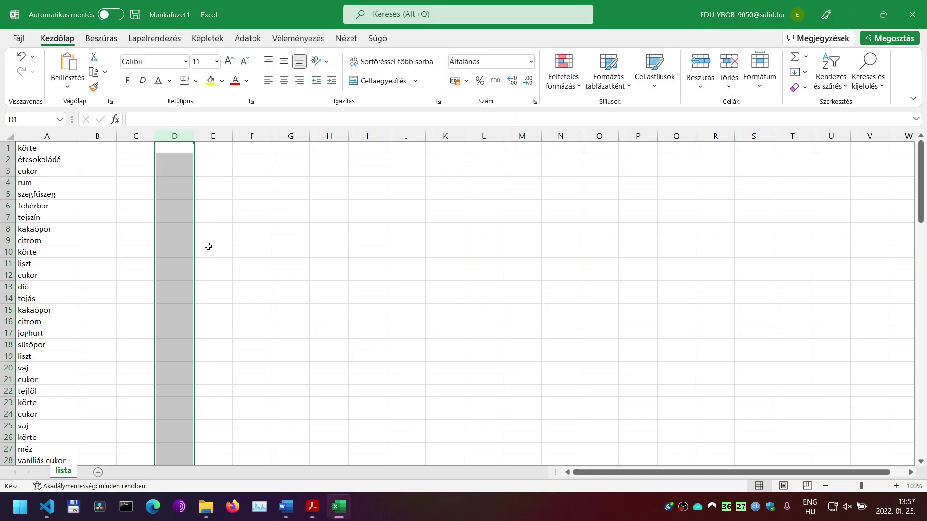
left_click(135, 174)
left_click(144, 158)
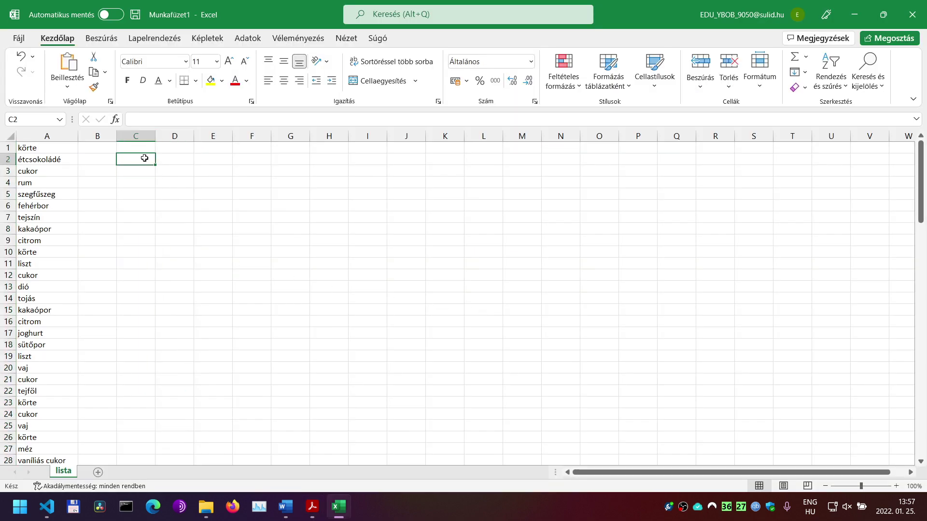
key("alt+Tab")
key("alt+Tab")
type("Ho")
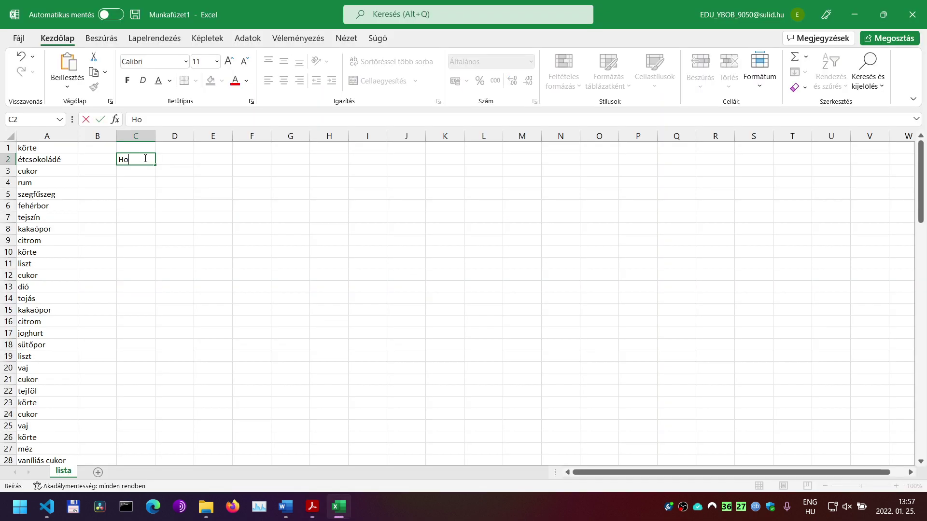
type("zzávaló neve:")
key("Return")
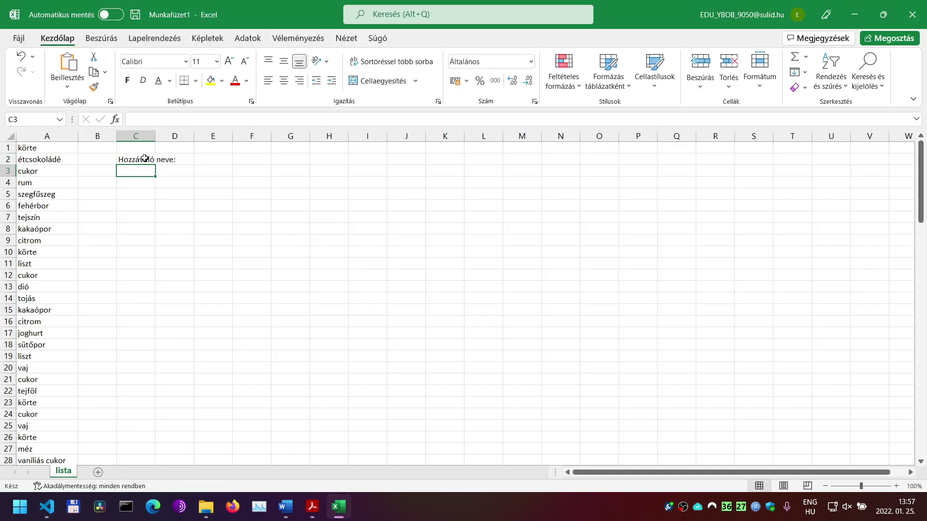
- Enter the labels "Receptek száma:" in C3 and "Receptek aránya:" in C4
key("alt+Tab")
key("alt+Tab")
type("Ree")
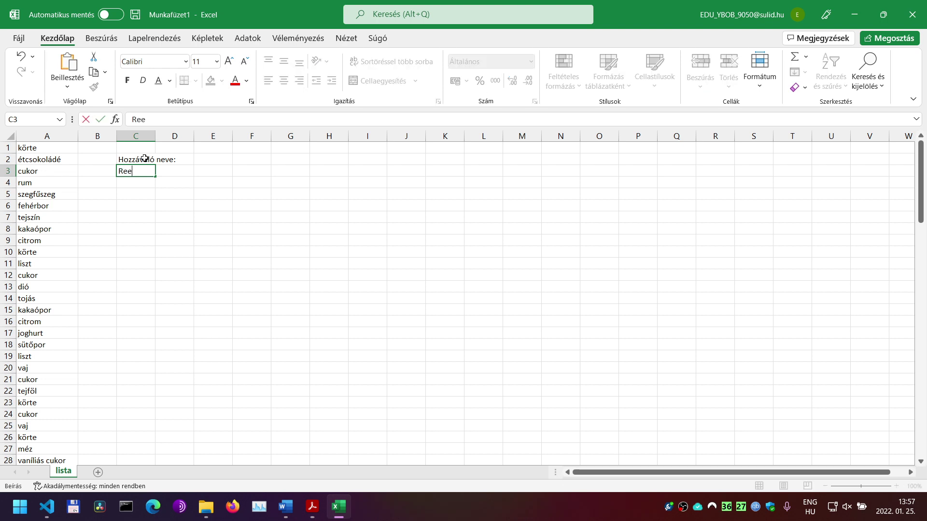
type("eptek száma:")
key("Return")
type("Receptek a")
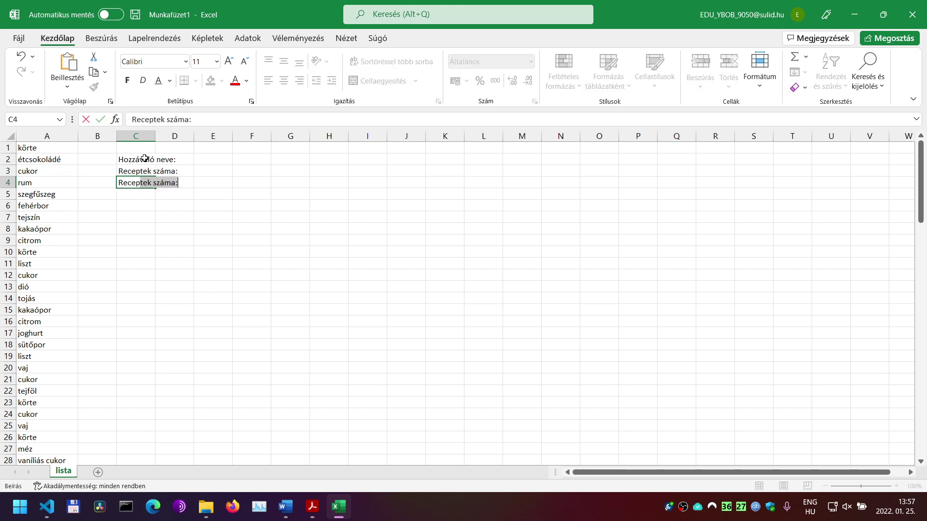
type("ránya:")
key("Return")
- Widen column C to fit its labels and right-align cells C2:C4 as in the PDF sample
key("alt+Tab")
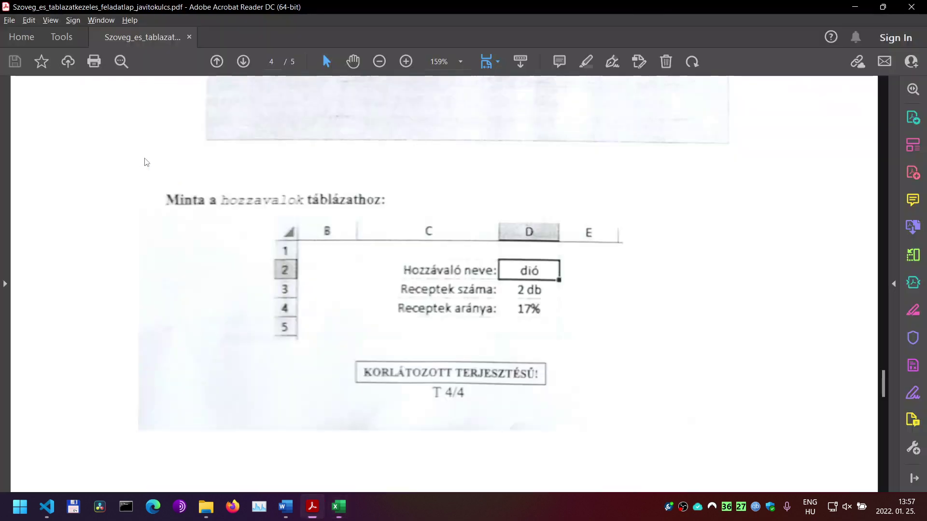
key("alt+Tab")
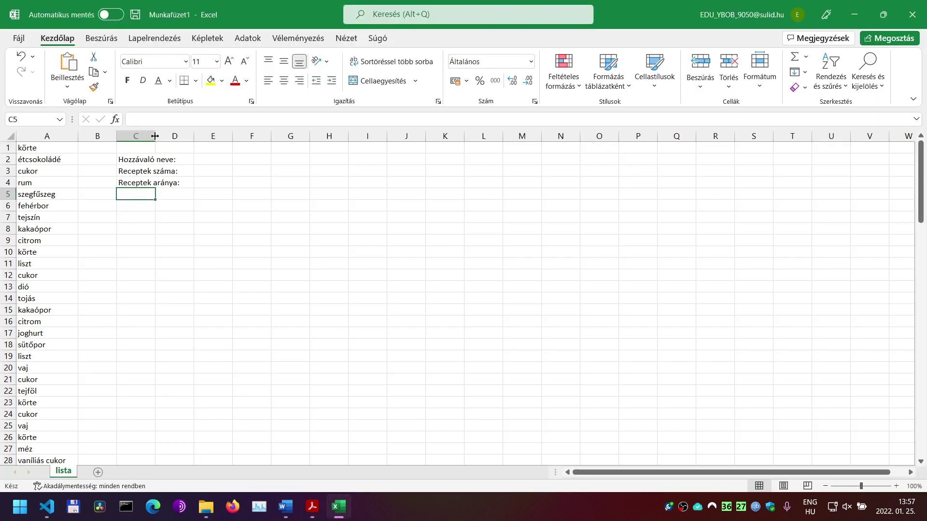
left_click_drag(155, 136, 172, 181)
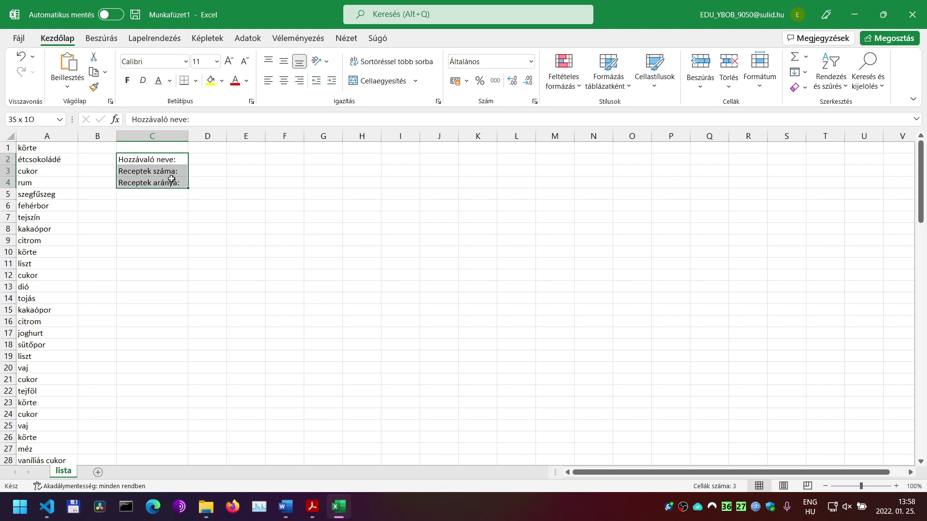
left_click(299, 81)
- Enter the sample ingredient name "dió" in cell D2
left_click(198, 157)
key("alt+Tab")
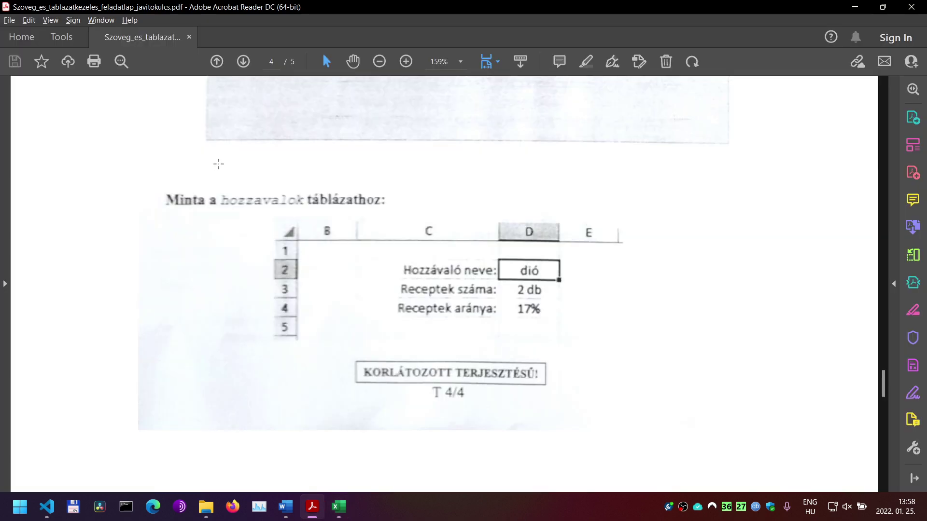
key("alt+Tab")
type("dió")
key("Return")
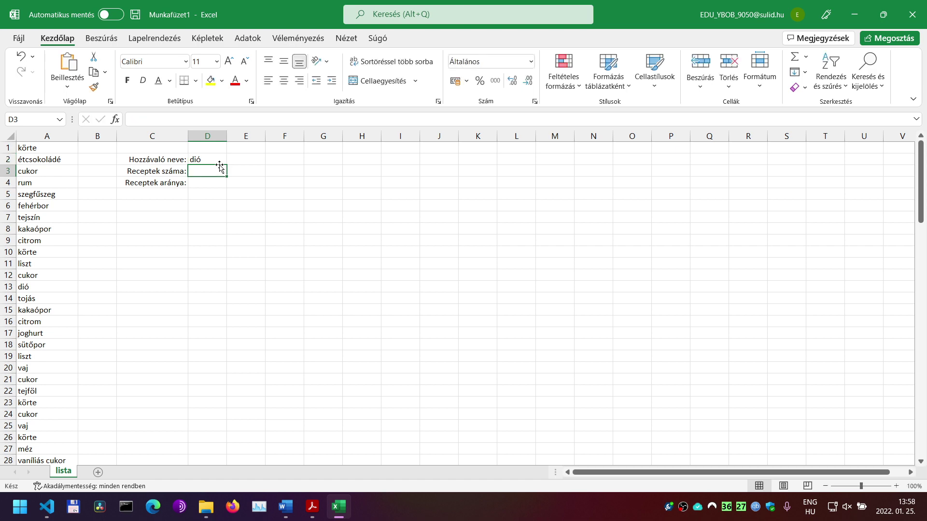
- Centre the contents of cells D2:D4 horizontally, matching the alignment in the PDF sample table
left_click(210, 161)
key("alt+Tab")
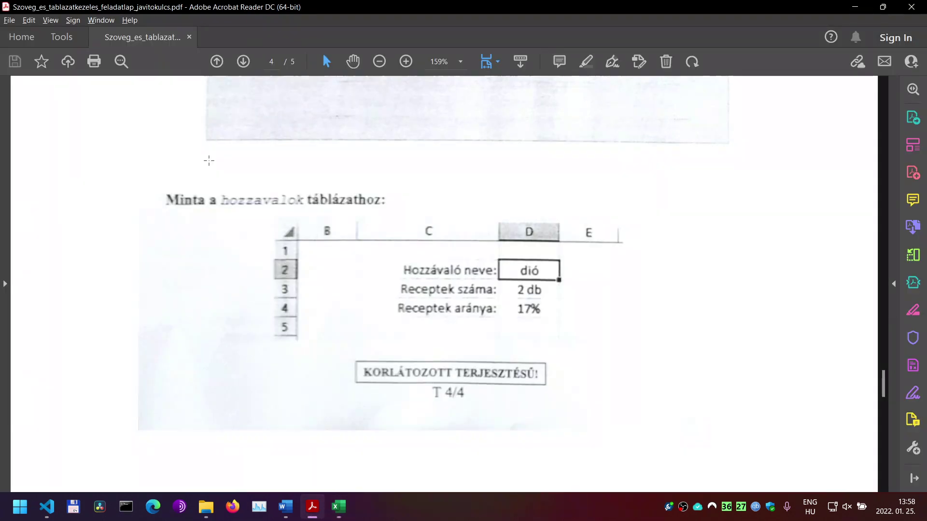
key("alt+Tab")
key("alt+Tab")
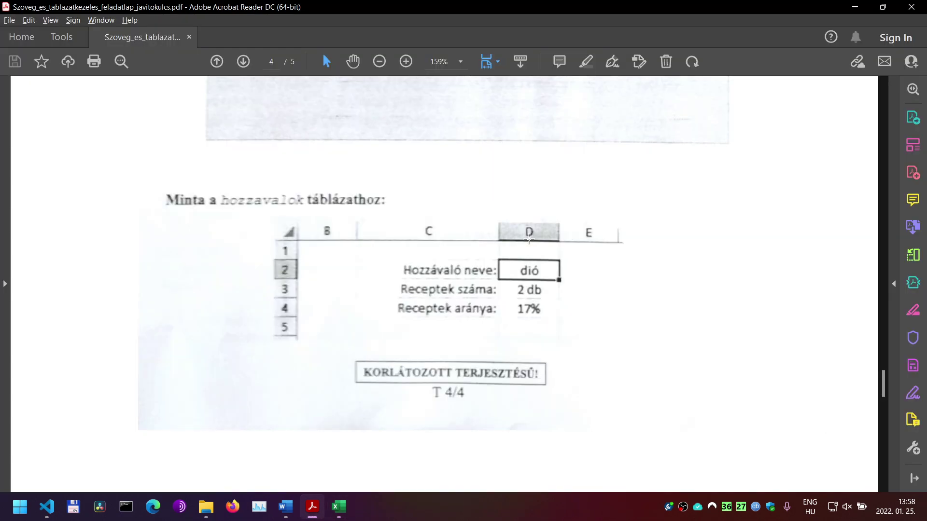
key("alt+Tab")
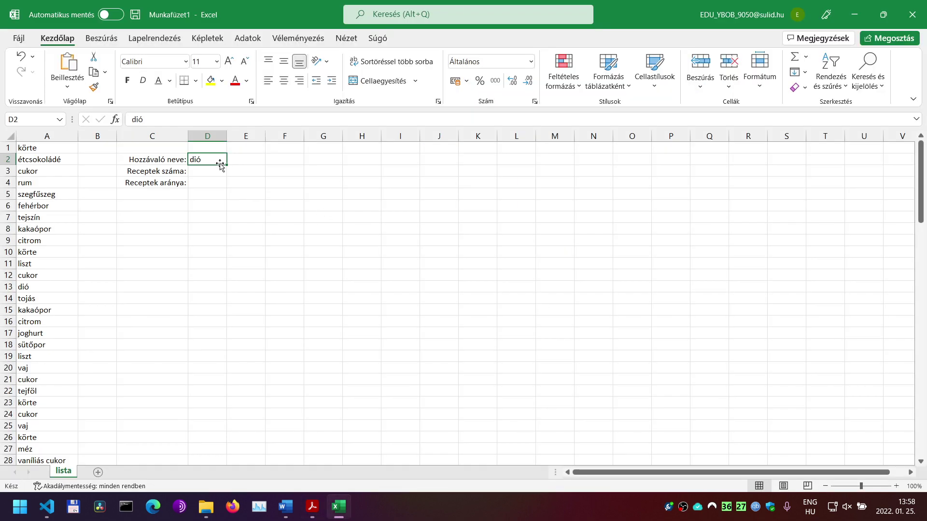
left_click_drag(217, 159, 219, 184)
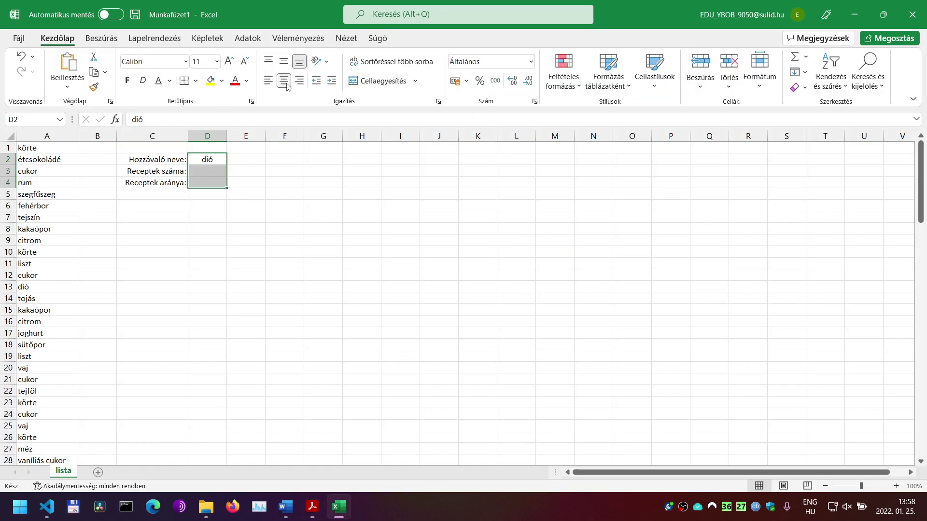
left_click(292, 192)
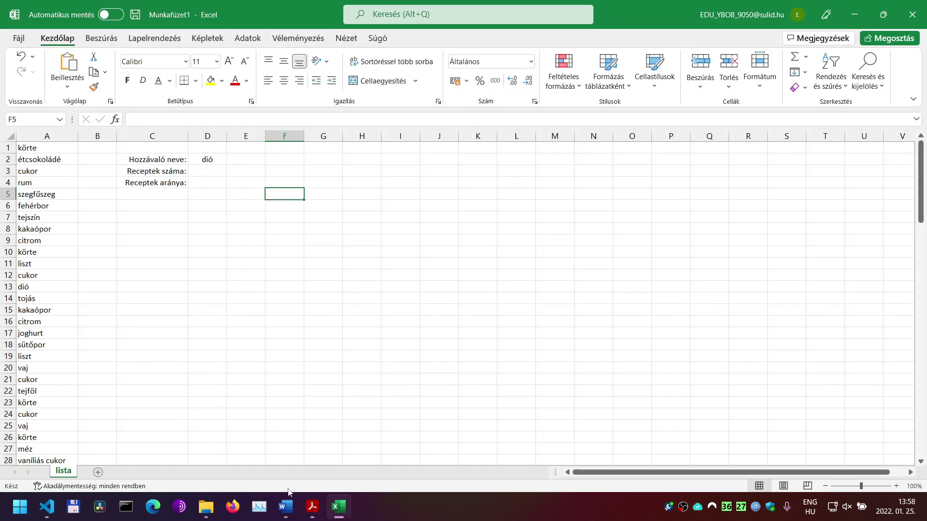
key("alt+Tab")
key("Tab")
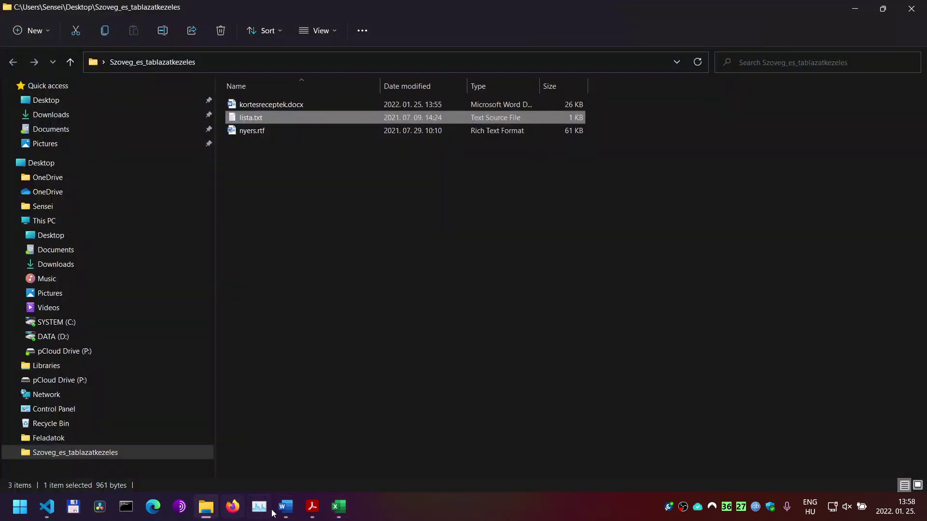
- Switch to the PDF task sheet in Acrobat Reader and read the task 8 instructions for cells D3 and D4
left_click(312, 507)
scroll(515, 261, "up", 2)
scroll(514, 261, "up", 20)
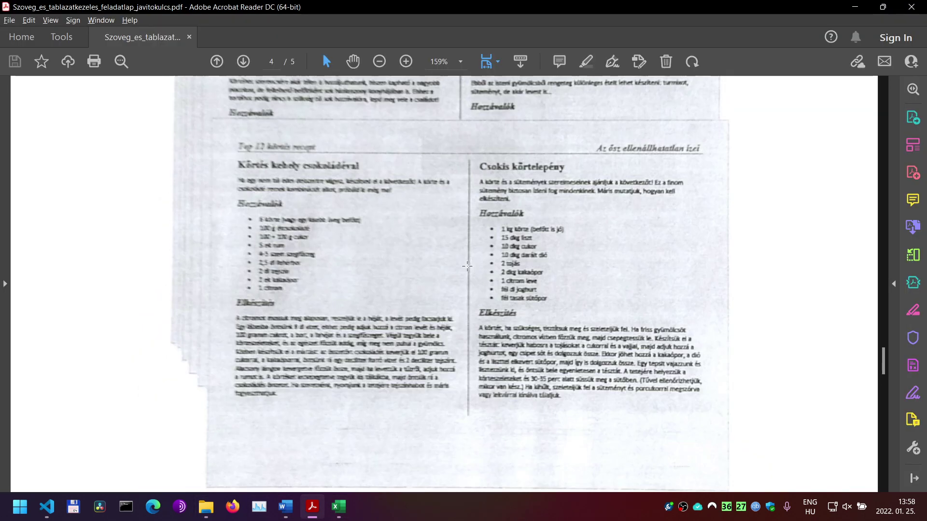
scroll(525, 318, "up", 6)
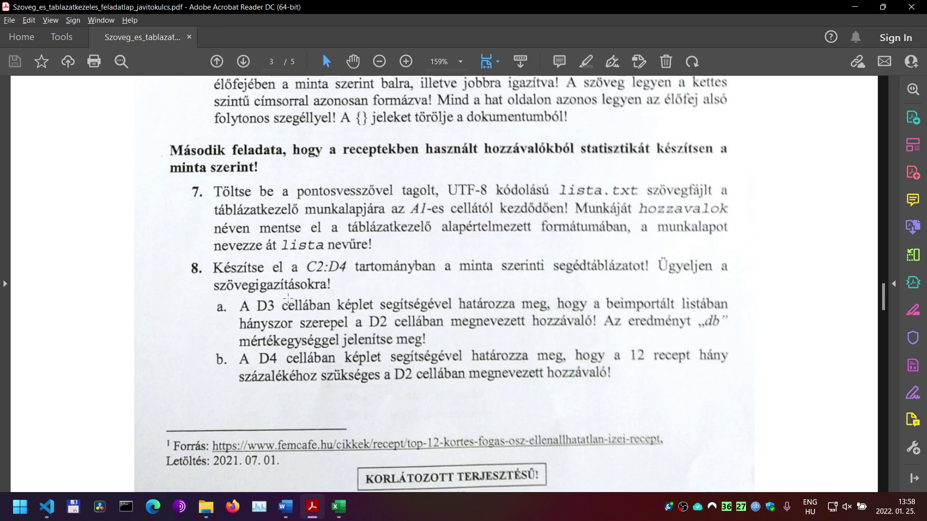
scroll(362, 290, "down", 1)
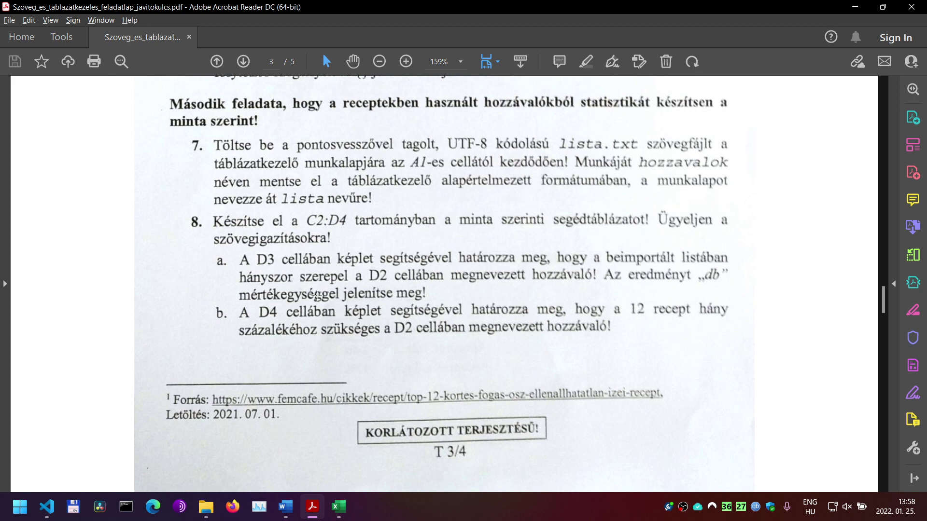
double_click(378, 276)
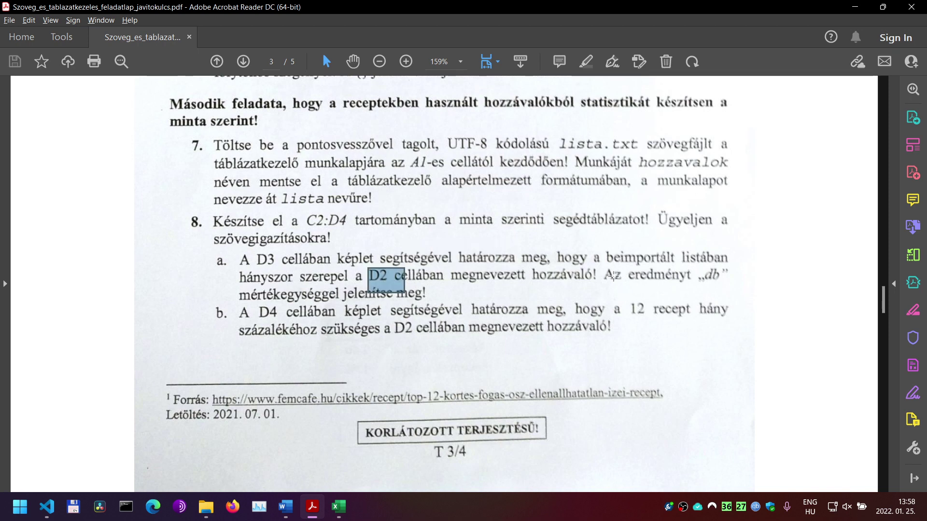
left_click(367, 294)
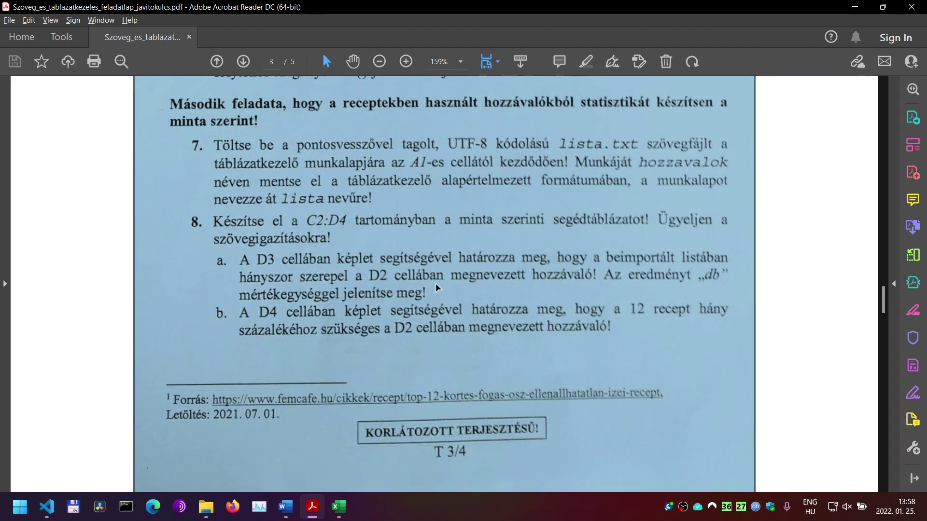
- Switch back to Excel and enter =DARABTELI(A1:A103;D2) in D3 to count the named ingredient in the list
key("alt+Tab")
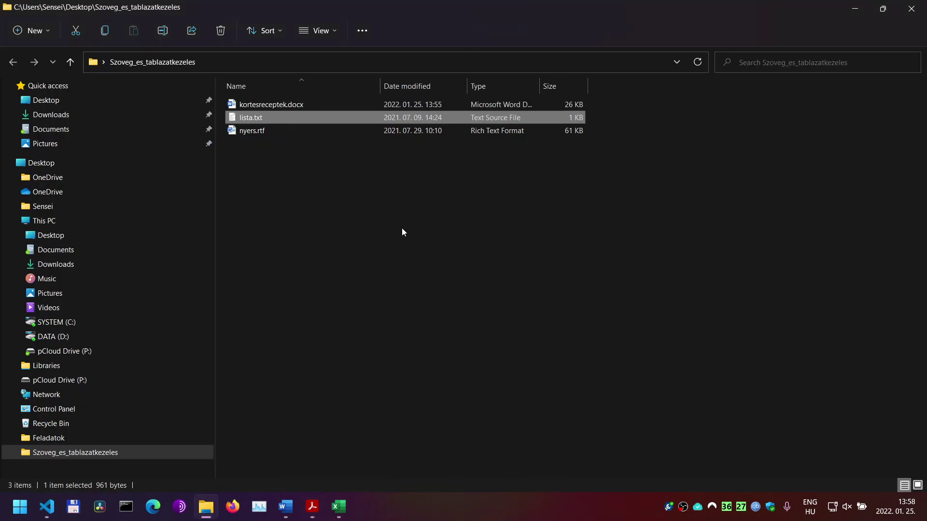
key("alt+Tab")
key("alt+Tab")
key("Tab")
left_click(203, 160)
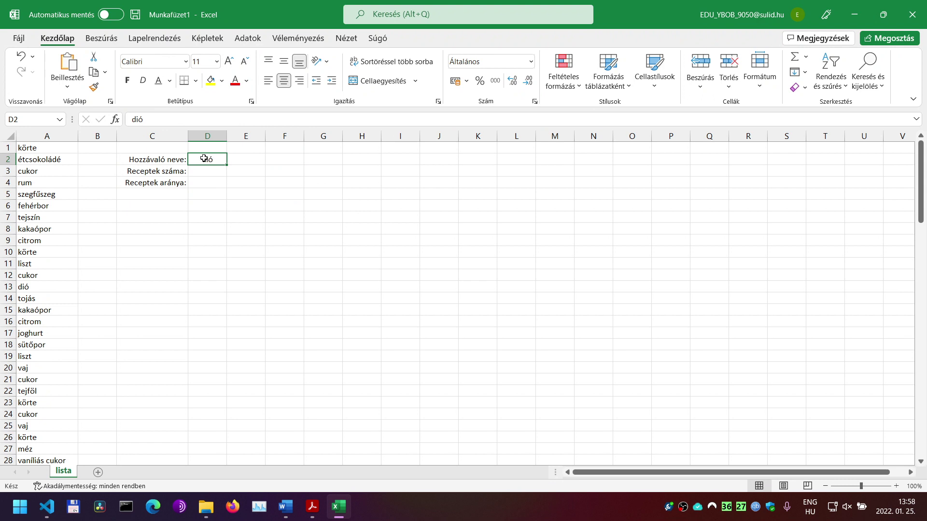
left_click(48, 136)
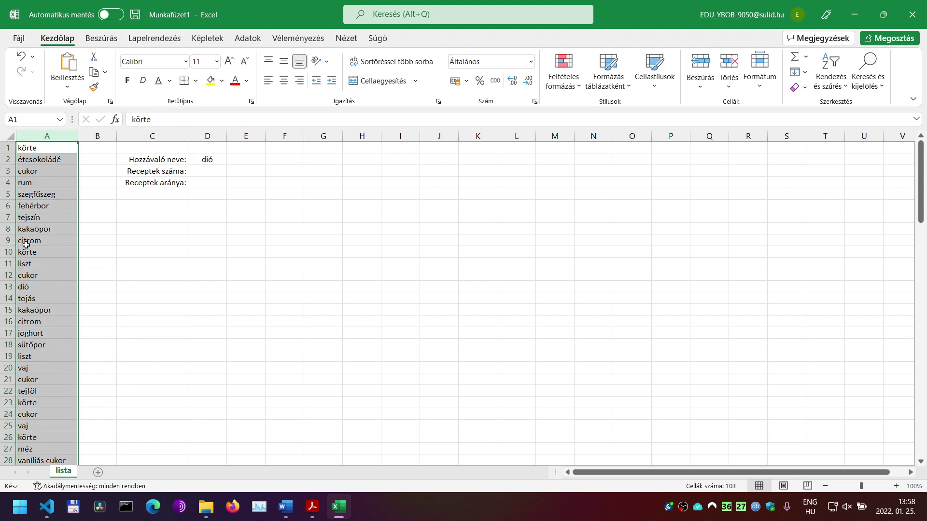
left_click(205, 172)
type("=dara")
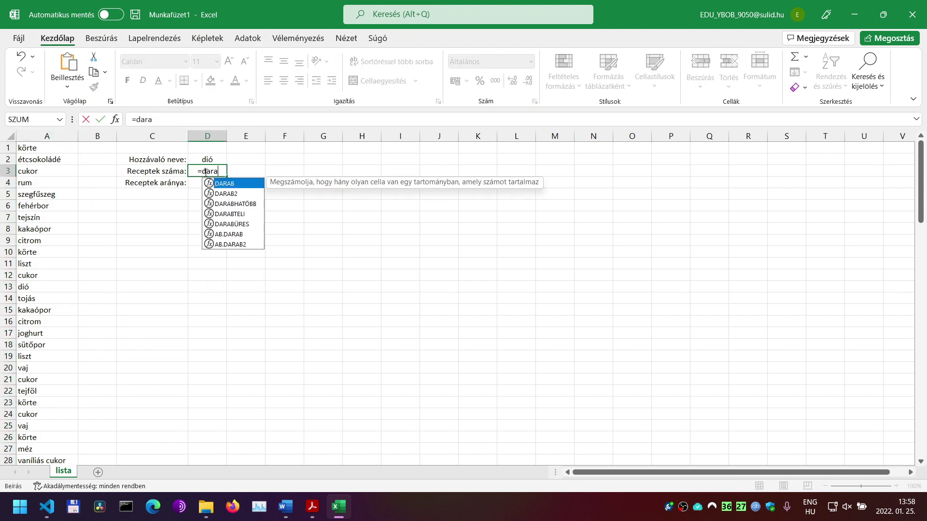
type("bteli(")
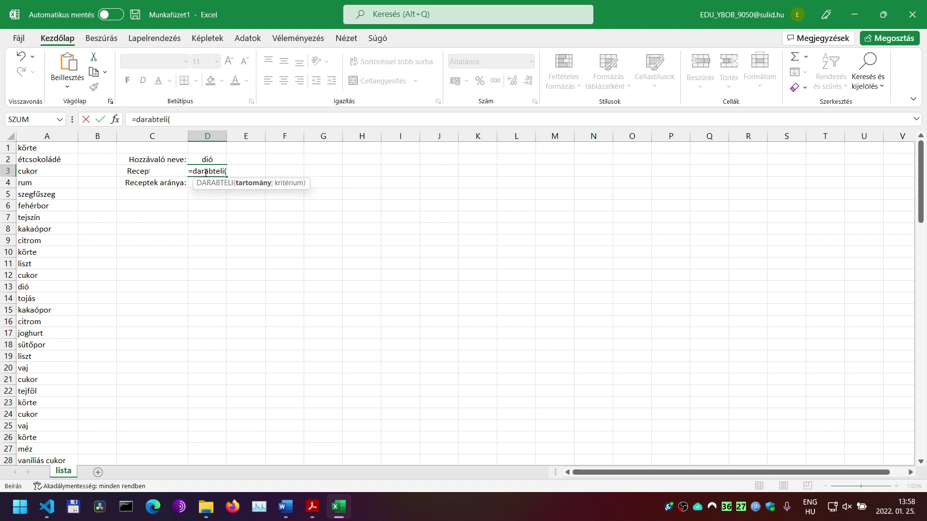
left_click_drag(58, 149, 29, 439)
scroll(156, 281, "up", 7)
scroll(156, 281, "up", 19)
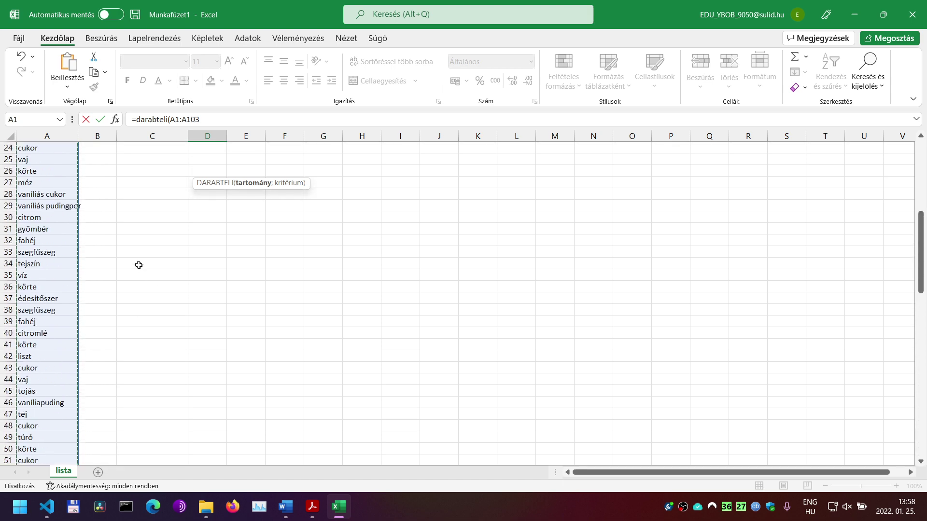
type(";")
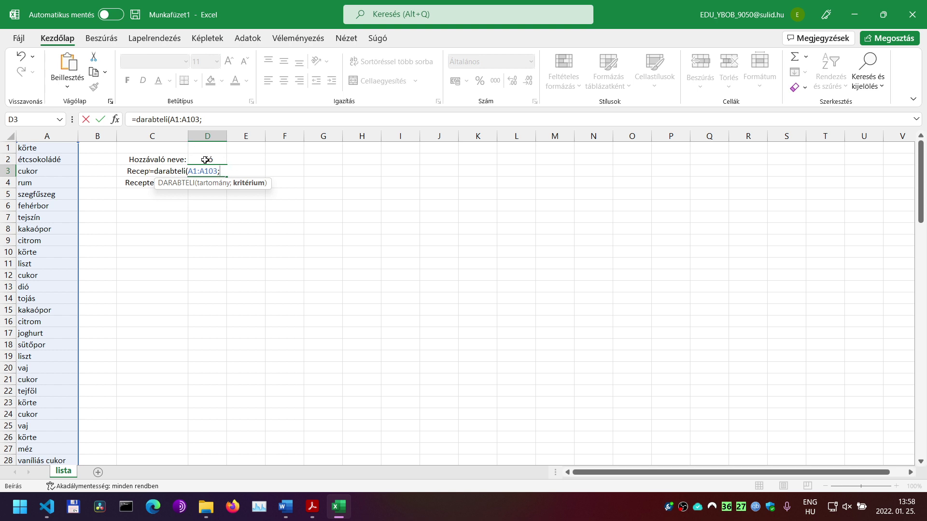
left_click(207, 158)
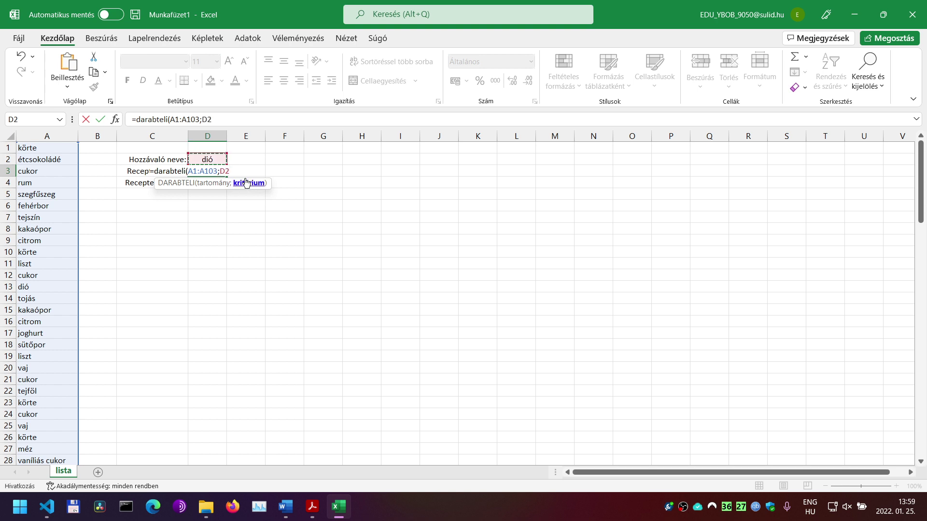
type(")")
key("Return")
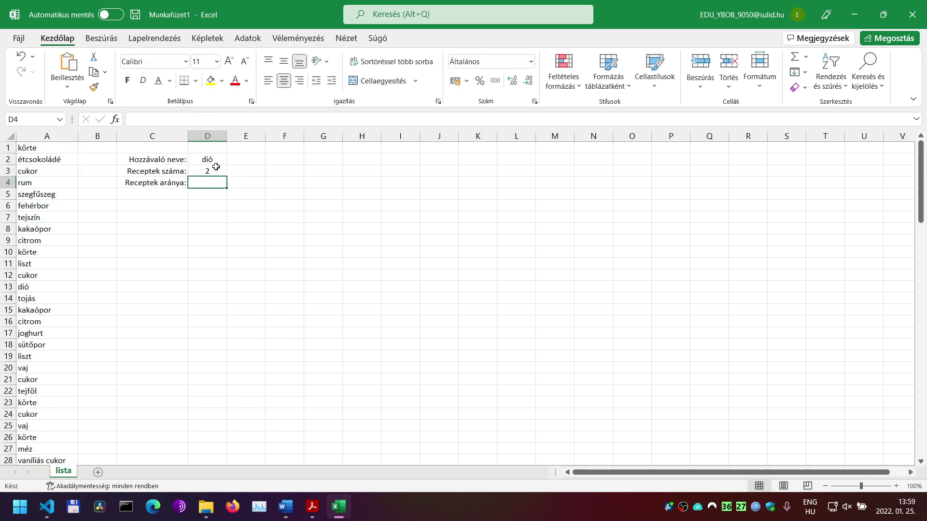
- Test the D3 count formula by entering "rum" and "körte" in D2, finishing with "dió" again
left_click(209, 159)
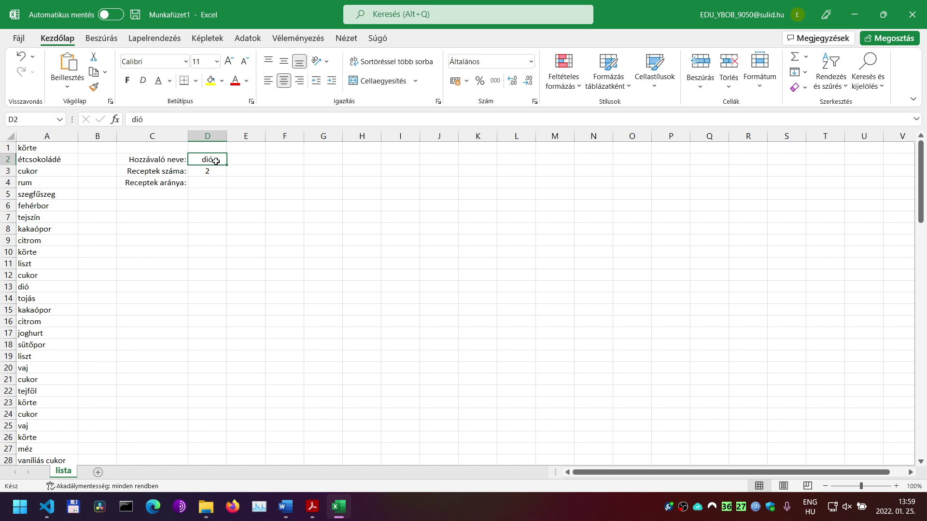
type("rum")
key("Return")
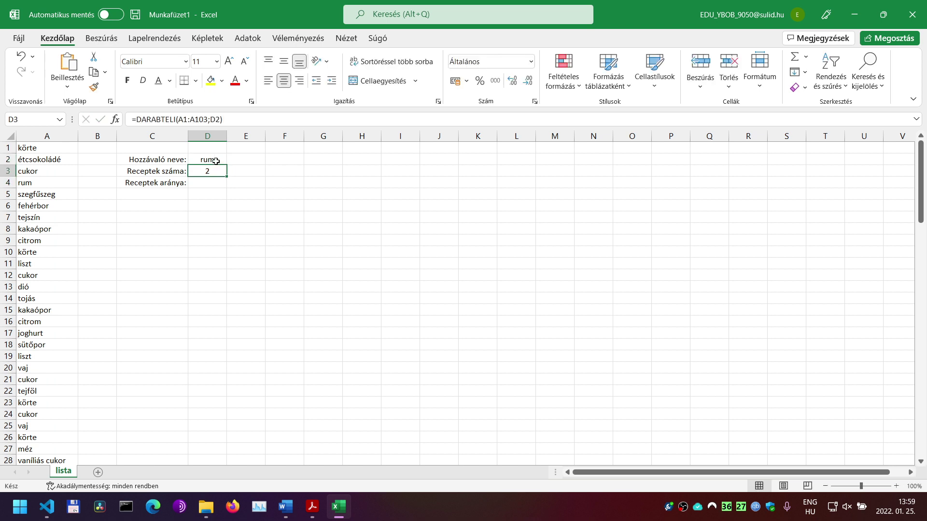
left_click(216, 161)
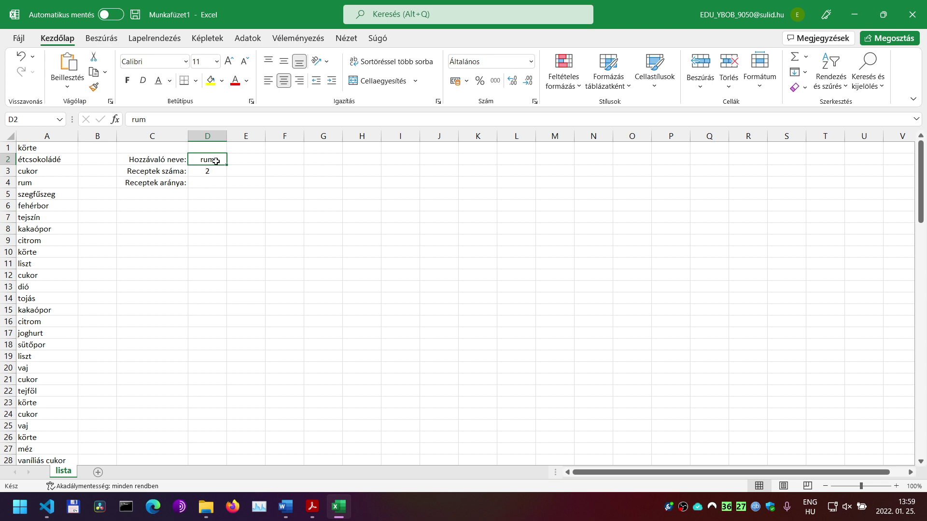
type("körte")
key("Return")
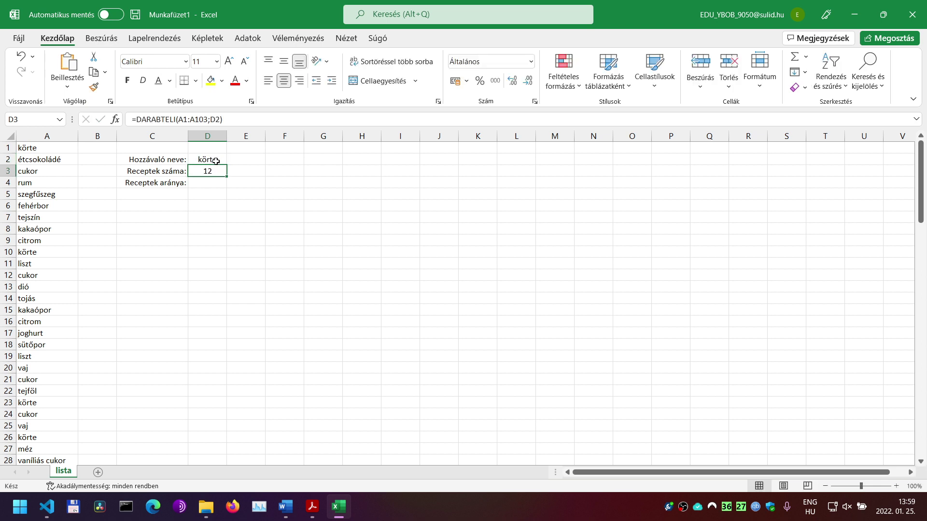
left_click(216, 161)
type("dió")
key("Return")
- Apply the custom number format 0" db" to cell D3
left_click(534, 101)
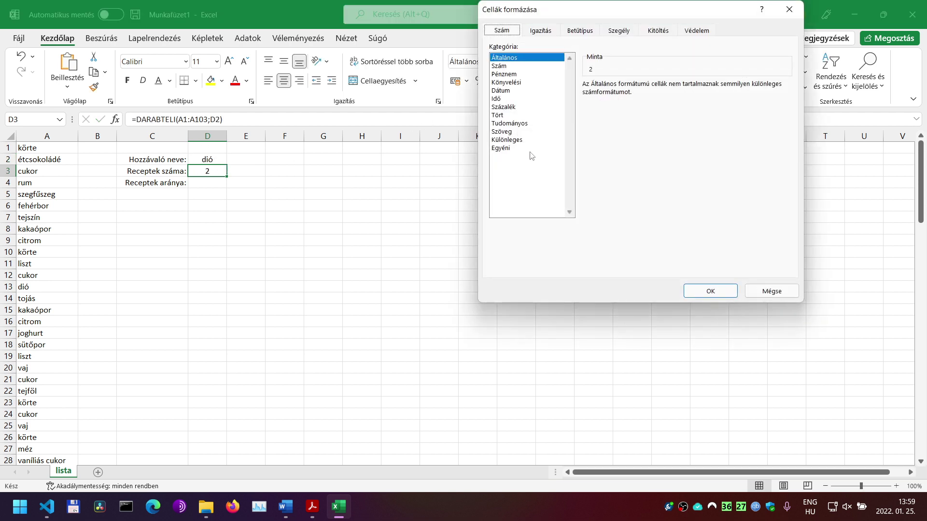
left_click(499, 150)
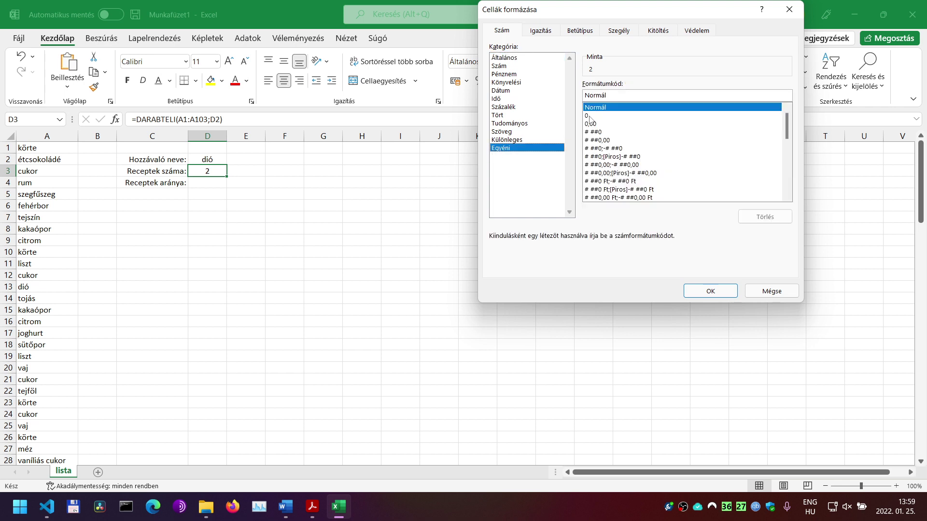
left_click(590, 117)
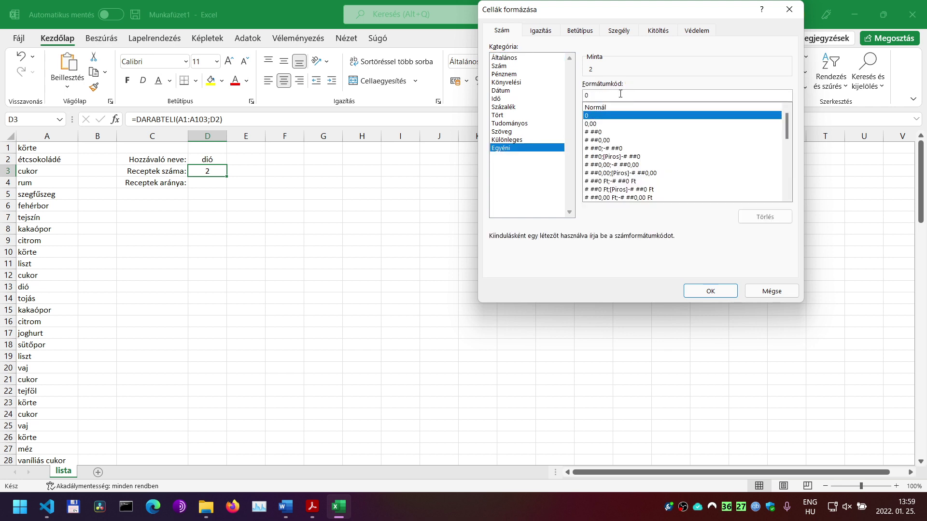
type("\" db\"")
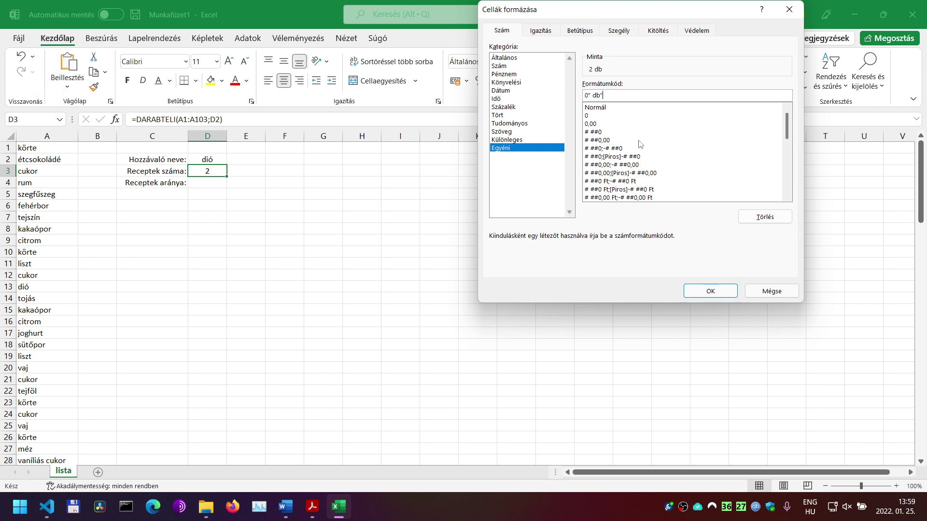
left_click(711, 291)
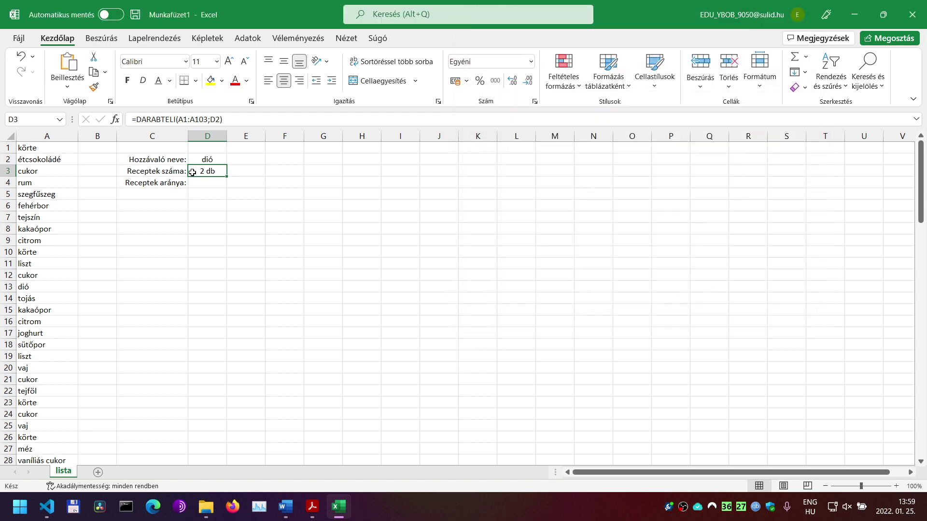
- Examine task 8b and the sample table in the PDF task sheet for the D4 percentage, ending back in Excel
left_click(202, 187)
key("alt+Tab")
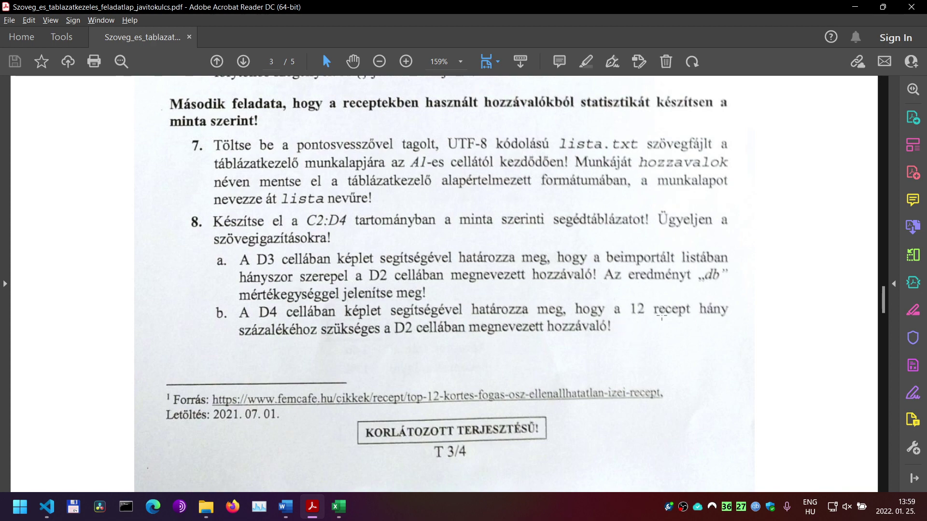
key("alt+Tab")
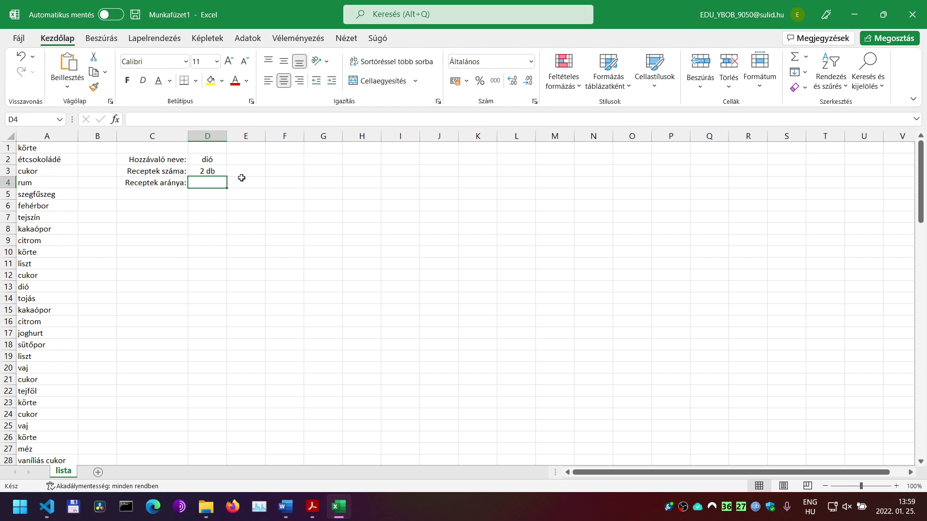
key("alt+Tab")
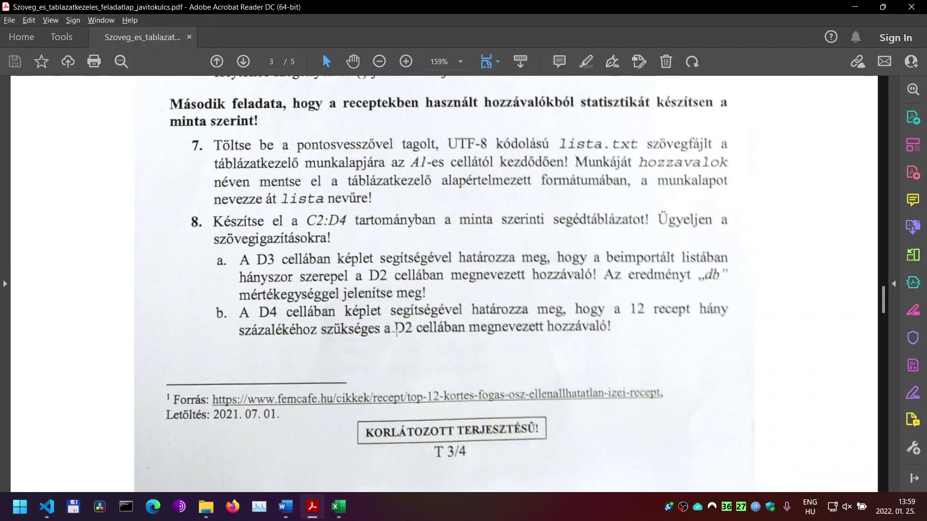
key("alt+Tab")
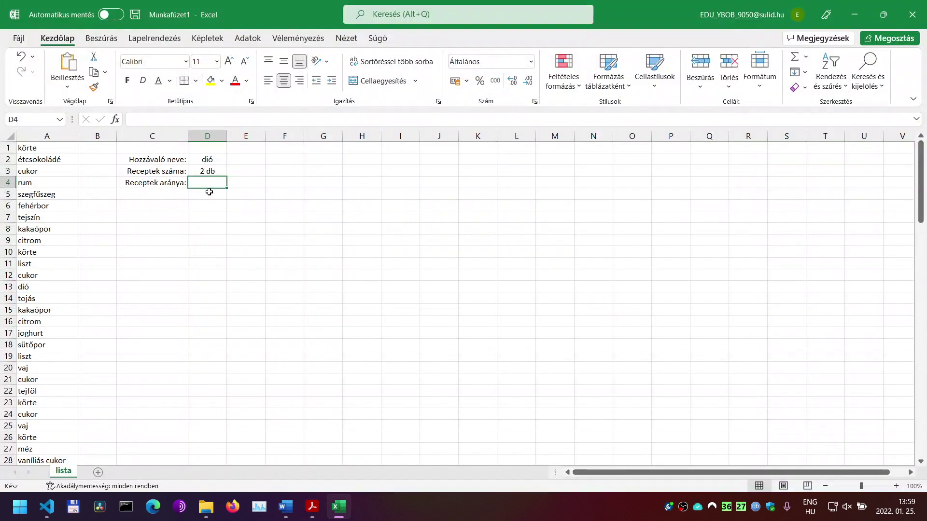
key("alt+Tab")
scroll(463, 381, "down", 10)
scroll(462, 381, "down", 10)
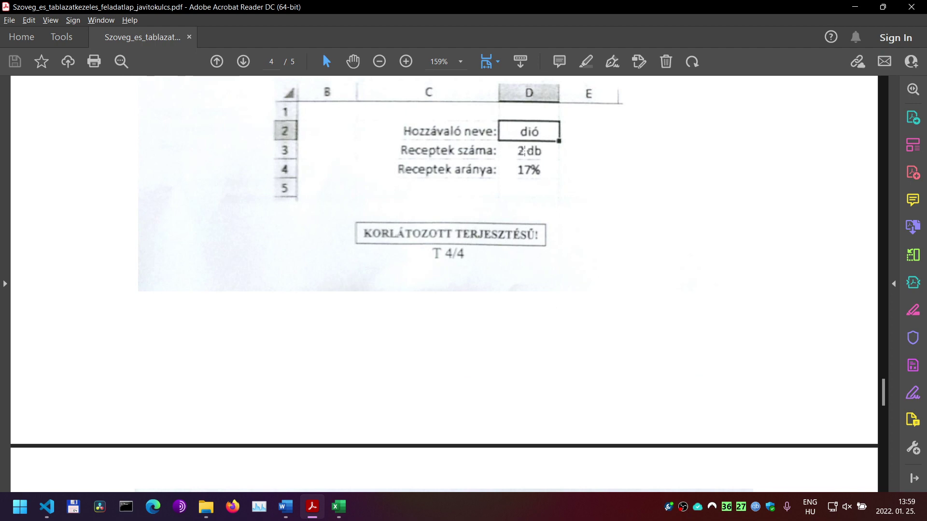
key("alt+Tab")
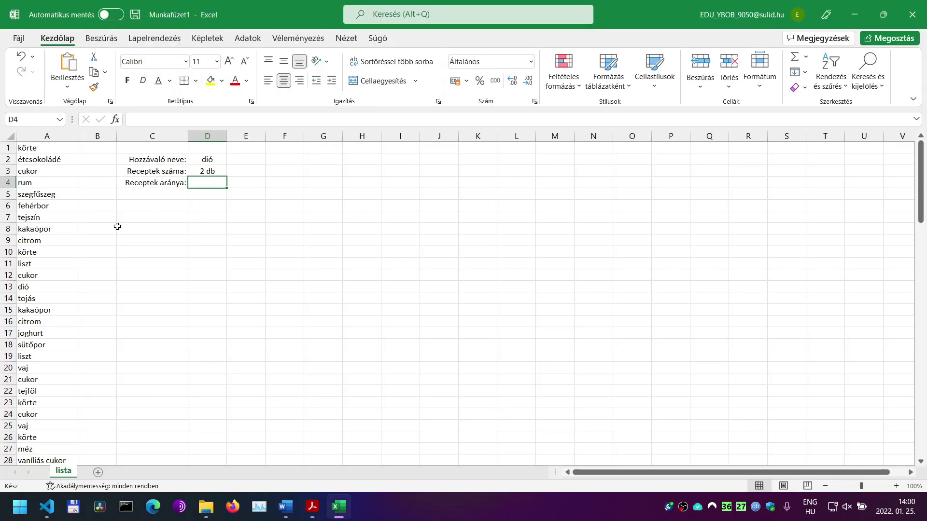
- Enter =D3/12 in D4 to calculate the recipe share and format the cell as a percentage
left_click(202, 173)
left_click(202, 182)
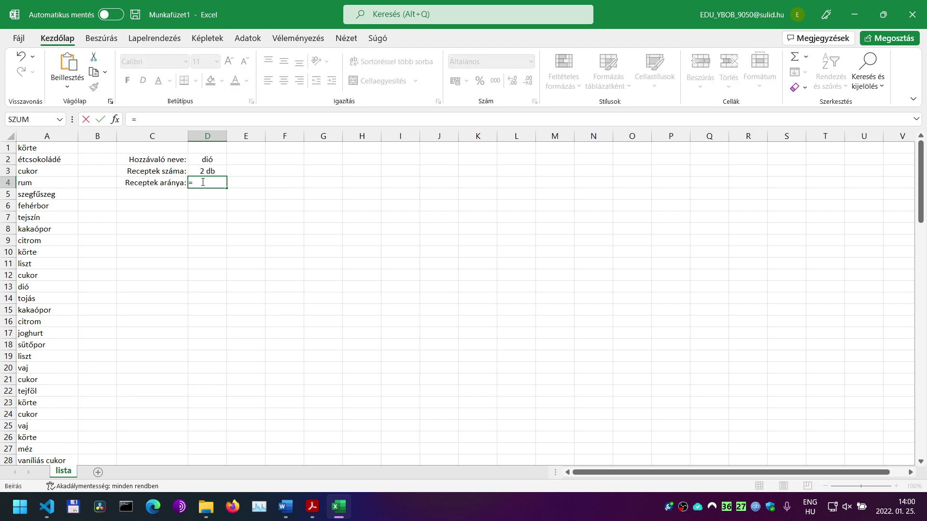
left_click(203, 172)
type("=/")
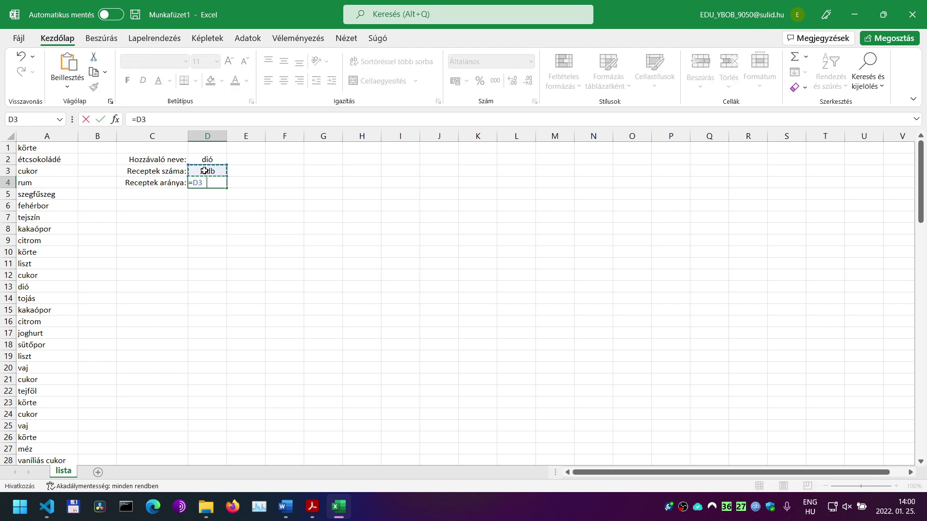
type("12")
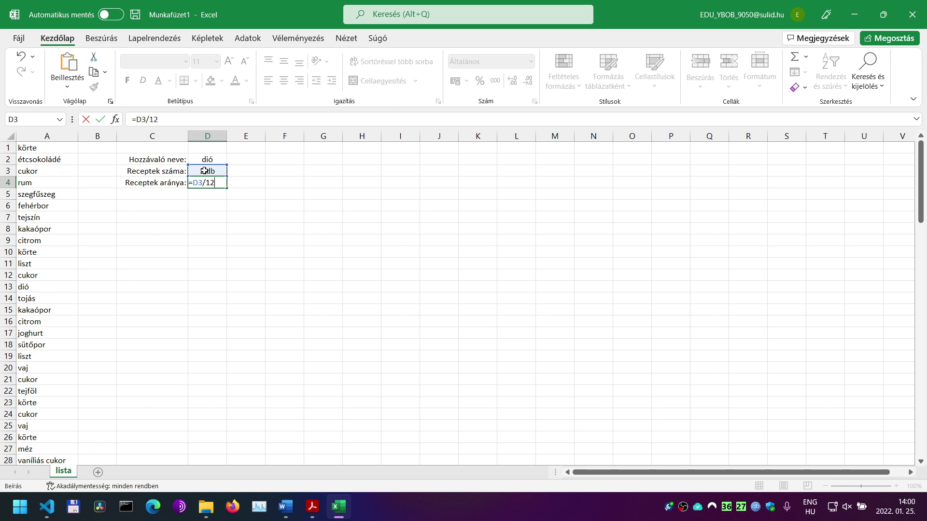
key("Return")
left_click(212, 183)
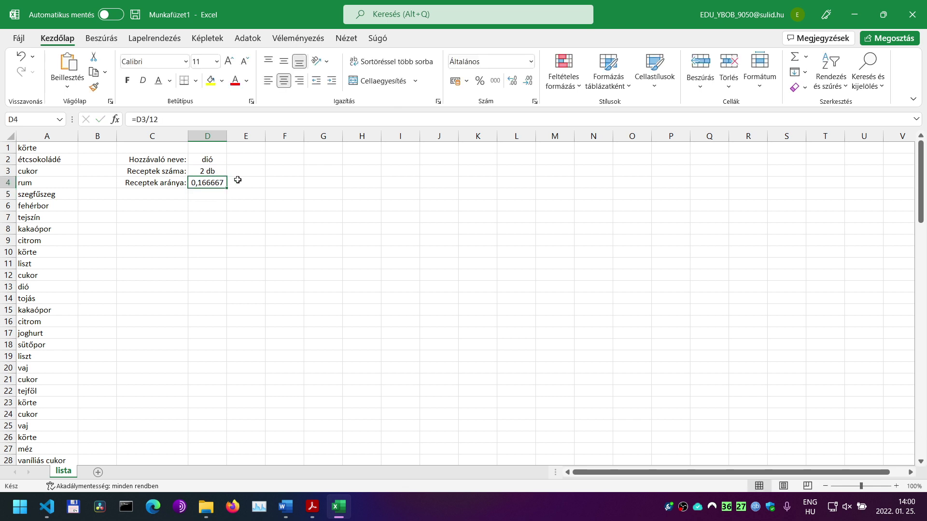
left_click(479, 81)
- Check the sample table and task 8c on the D3 zero-count font color in the PDF task sheet, returning to Excel
key("alt+Tab")
scroll(536, 275, "up", 15)
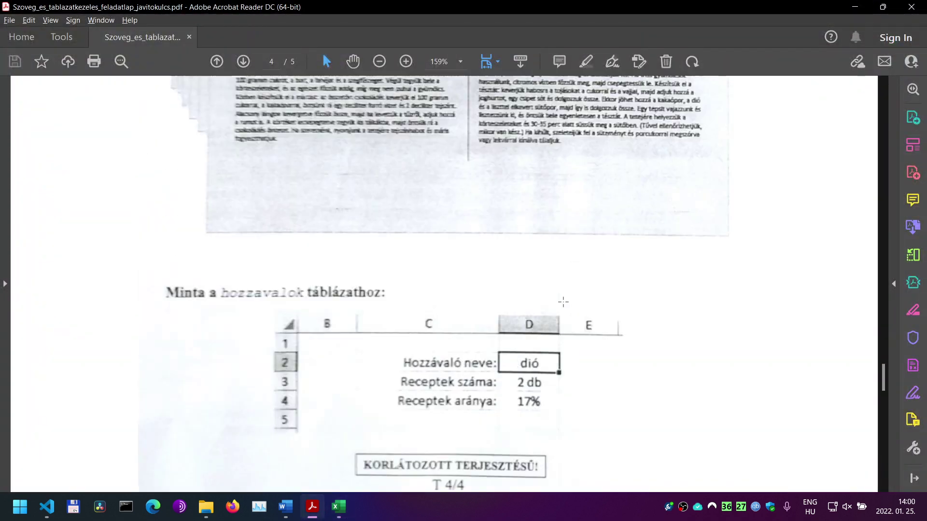
scroll(537, 275, "up", 10)
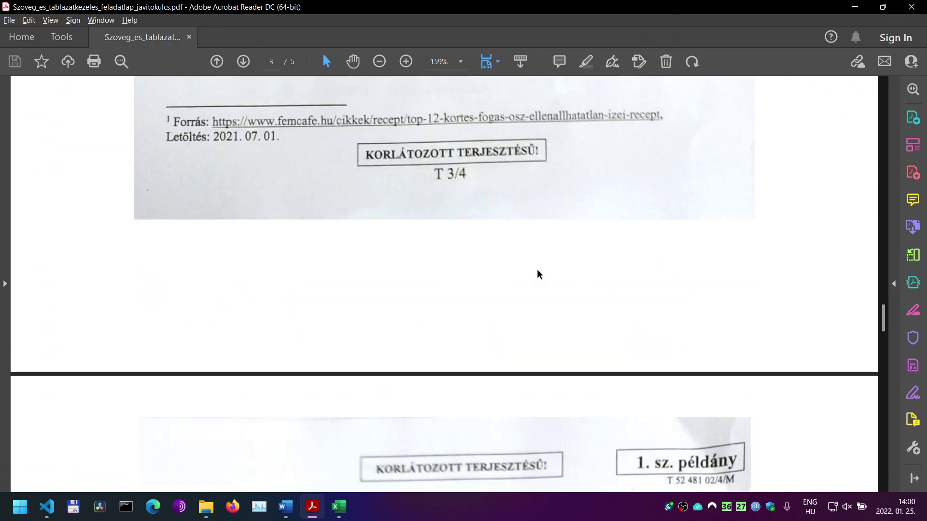
scroll(385, 212, "down", 10)
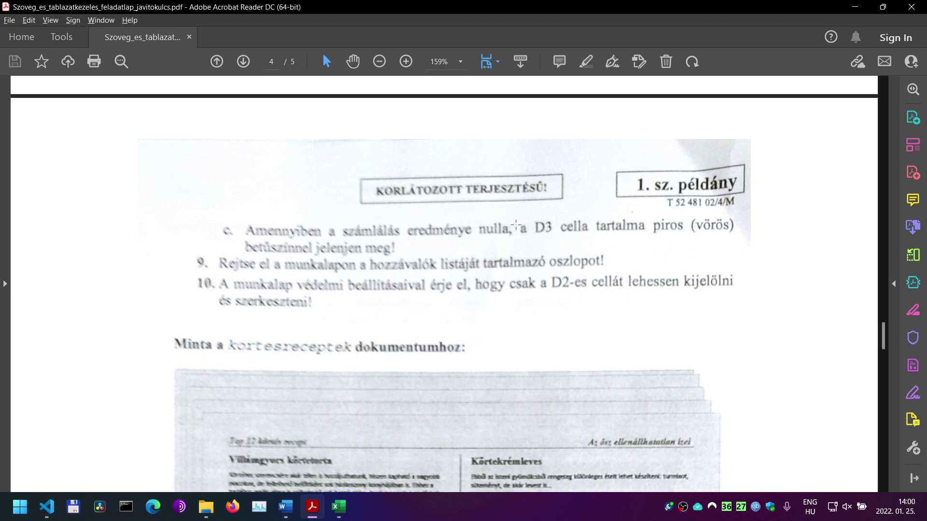
key("alt+Tab")
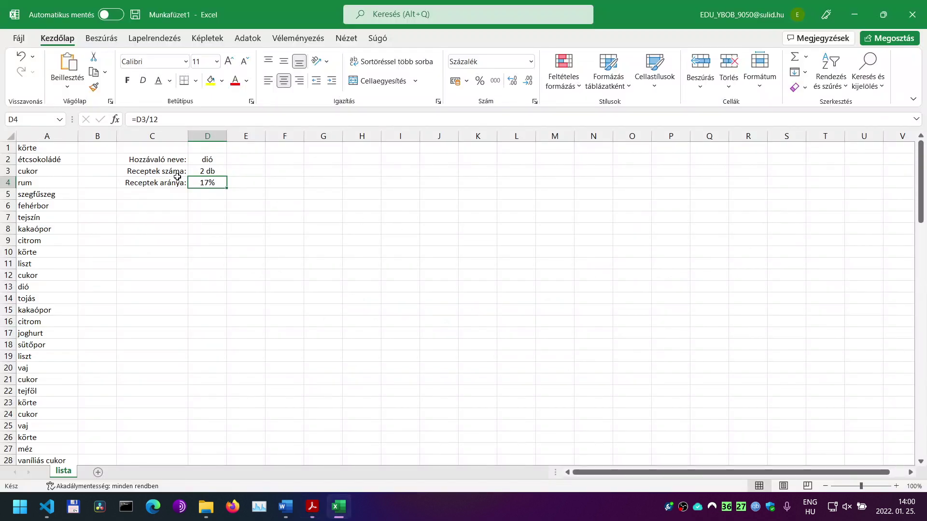
- Create a conditional formatting rule for D3 that applies when the cell value is equal to 0
left_click(201, 170)
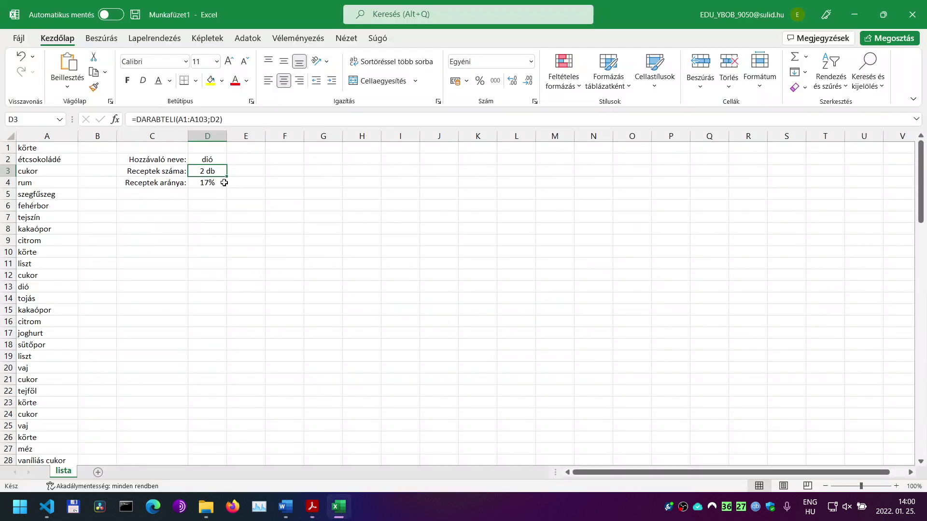
left_click(576, 85)
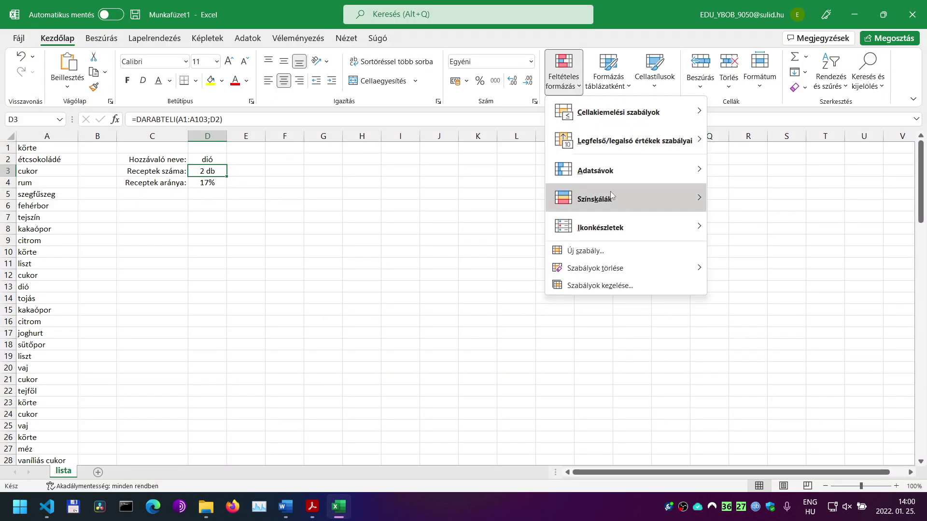
left_click(587, 251)
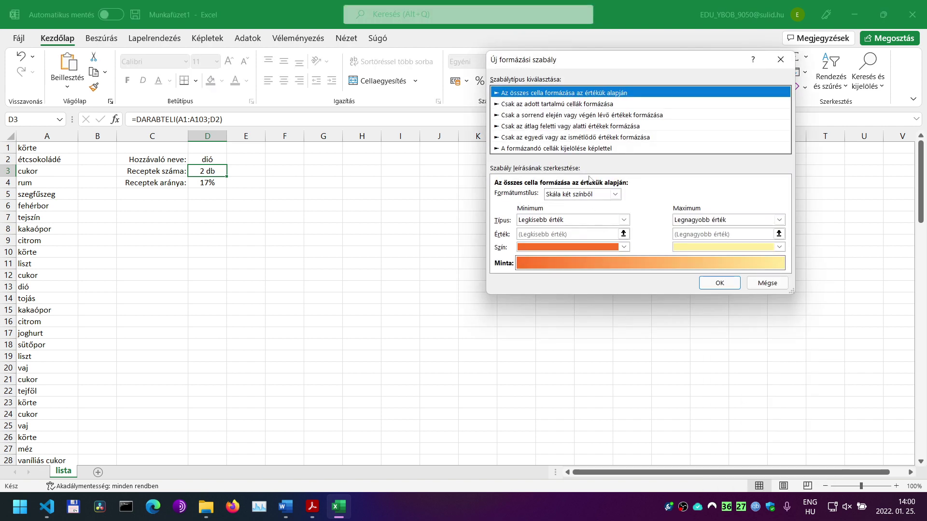
left_click(520, 105)
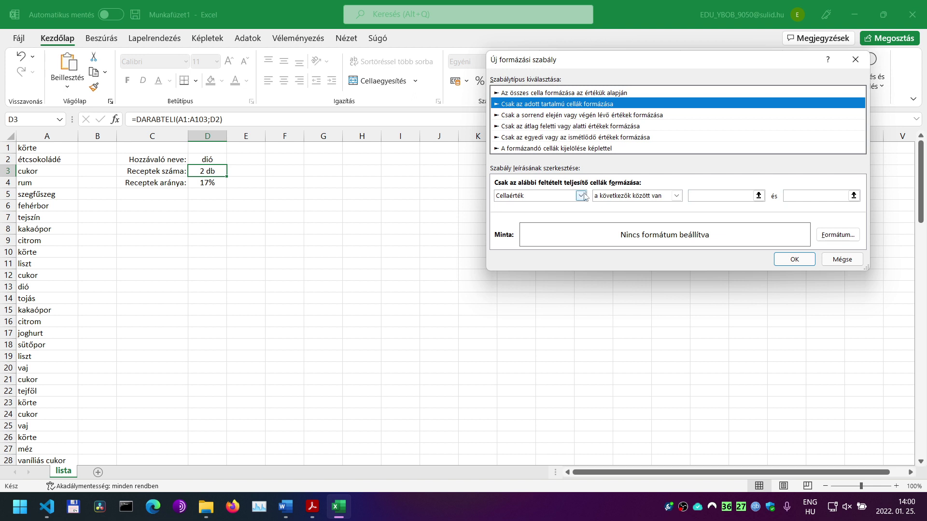
left_click(580, 195)
left_click(517, 209)
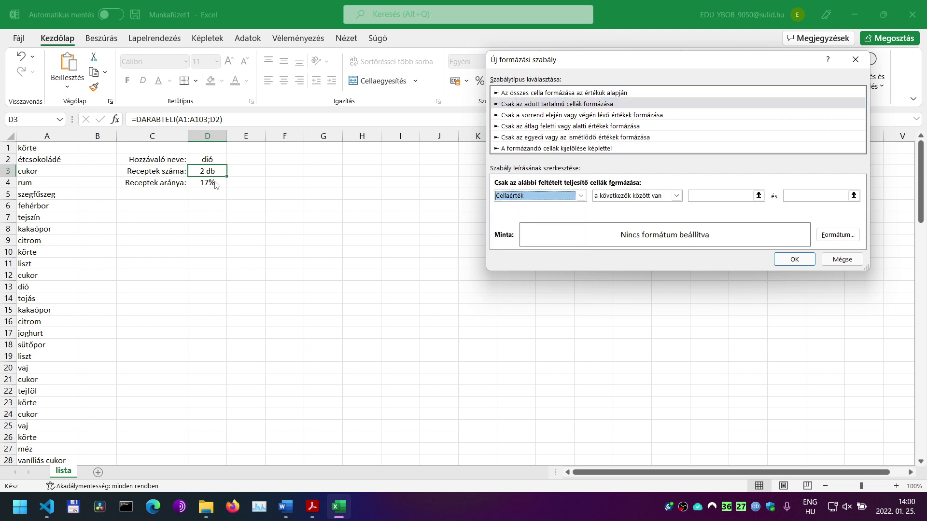
left_click(636, 198)
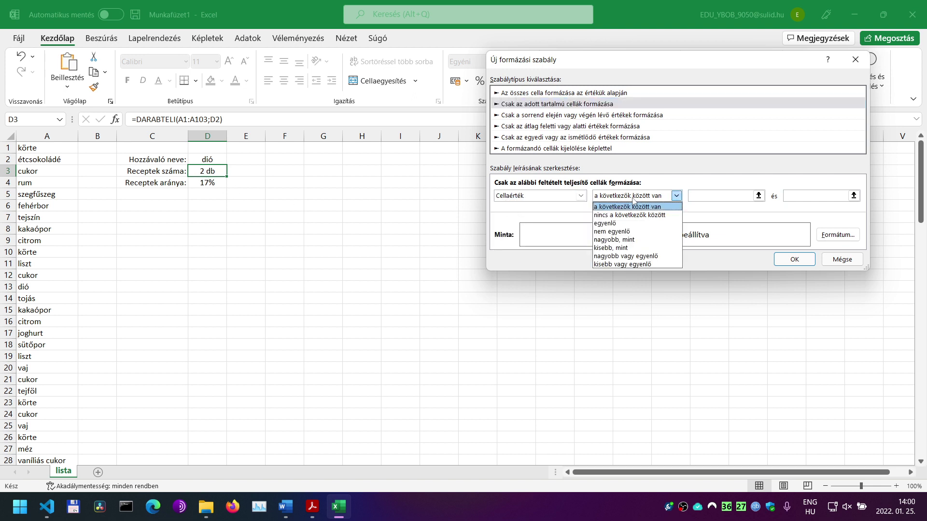
left_click(627, 218)
left_click(714, 198)
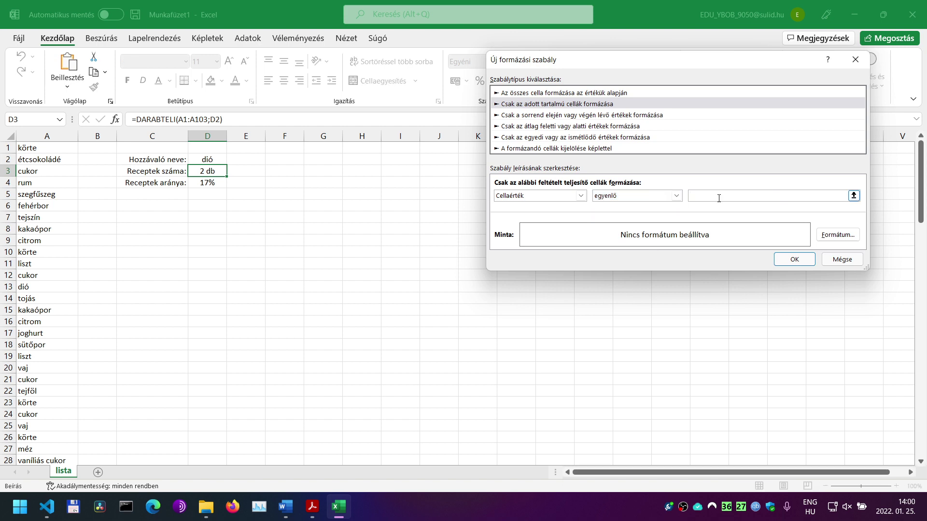
- Give the D3 rule a red font color and apply the rule
left_click(842, 236)
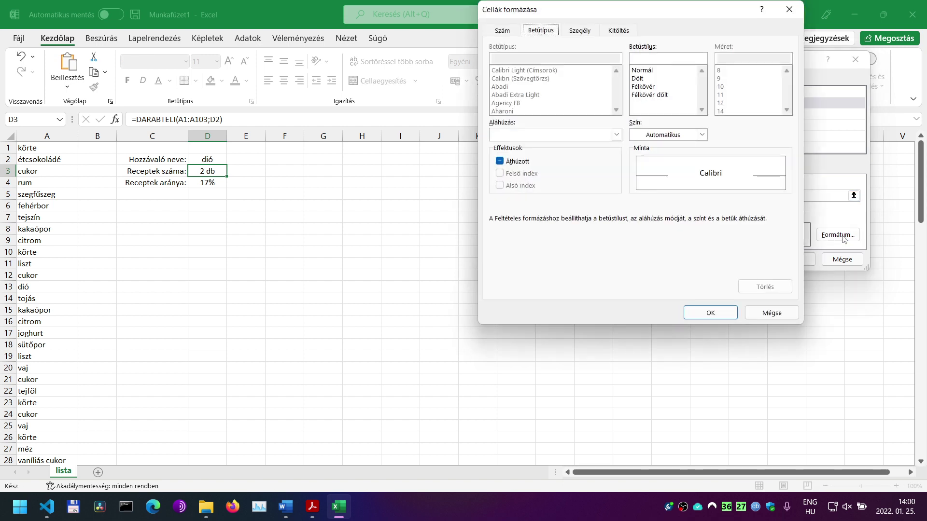
left_click(702, 136)
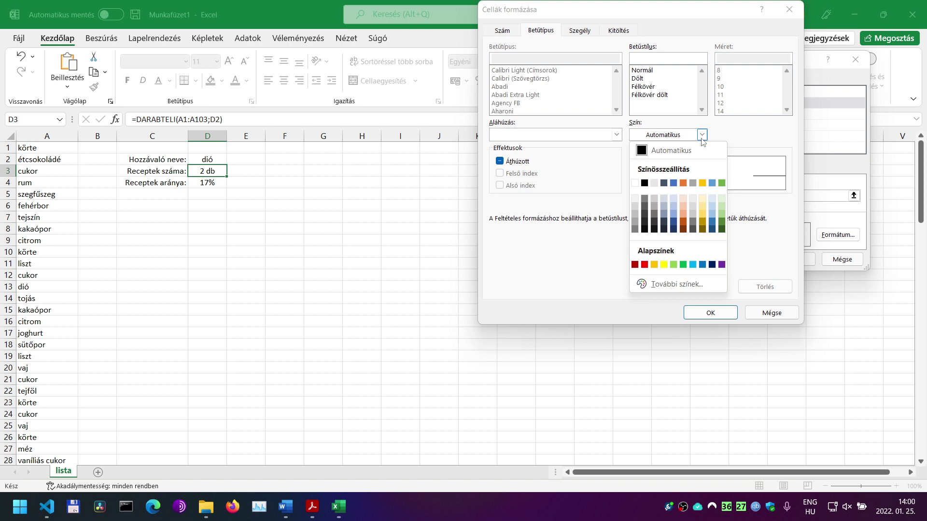
left_click(644, 264)
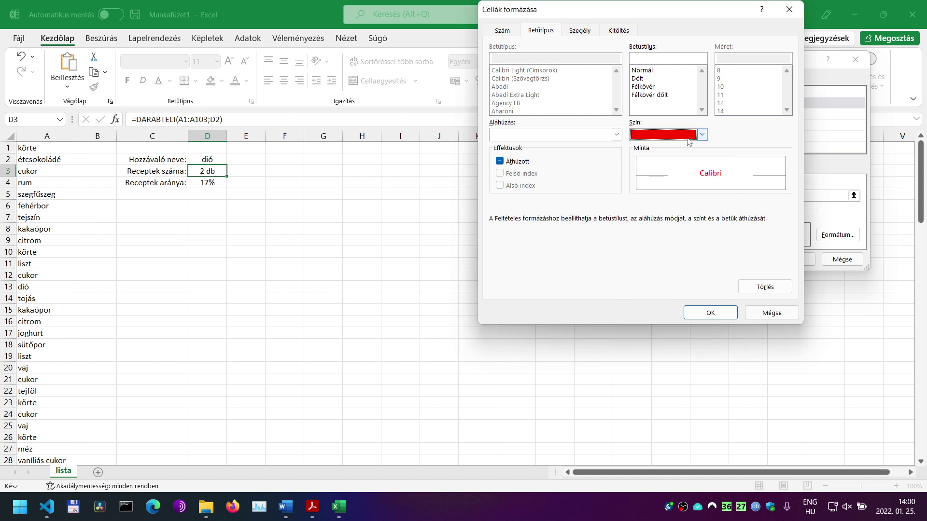
left_click(710, 313)
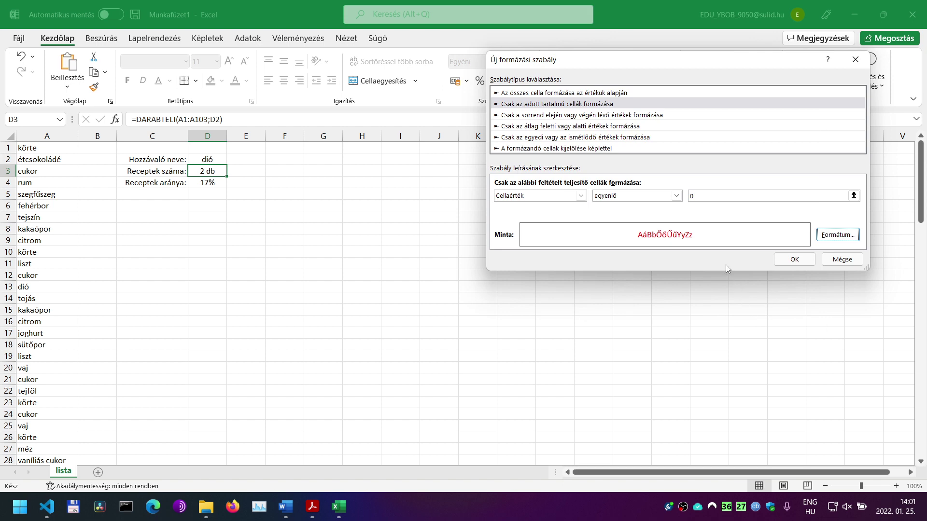
left_click(794, 259)
- Test the D3 conditional format by entering "sajt" in D2, restoring "dió" at the end
left_click(208, 161)
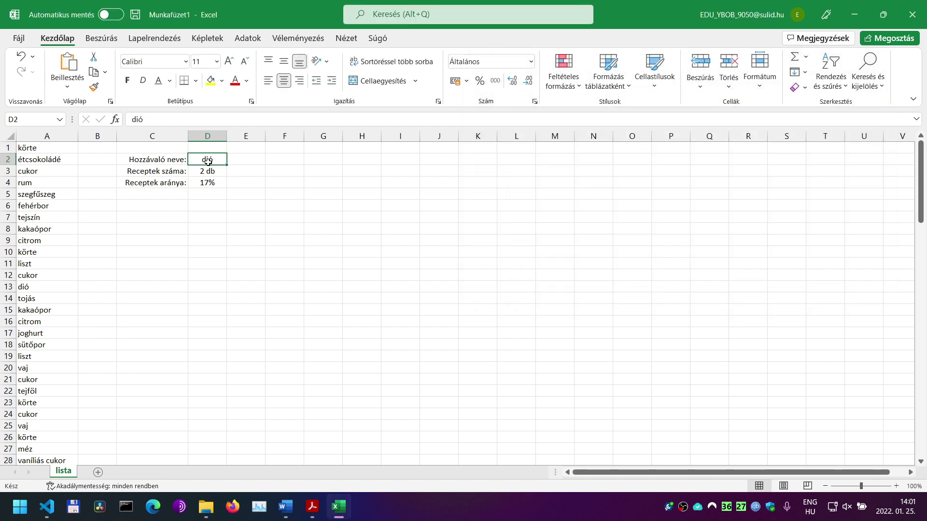
type("sajt")
key("Return")
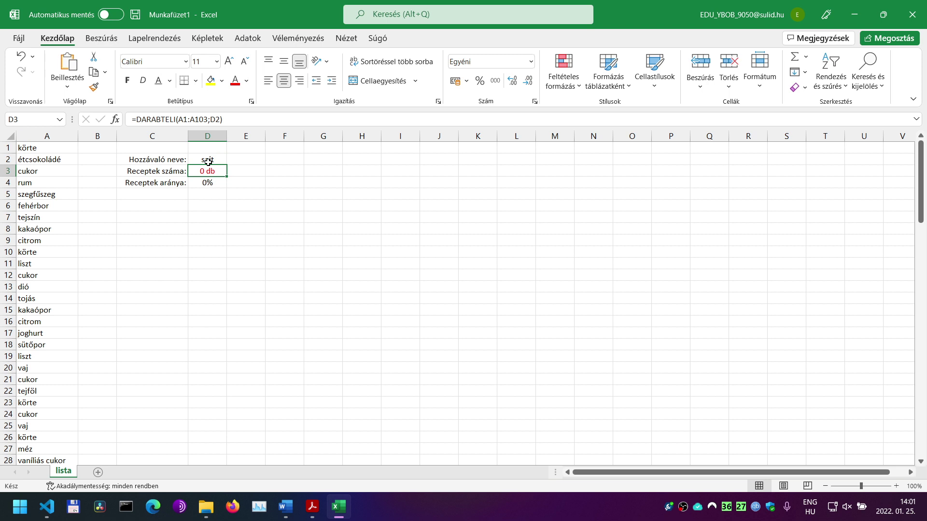
left_click(207, 162)
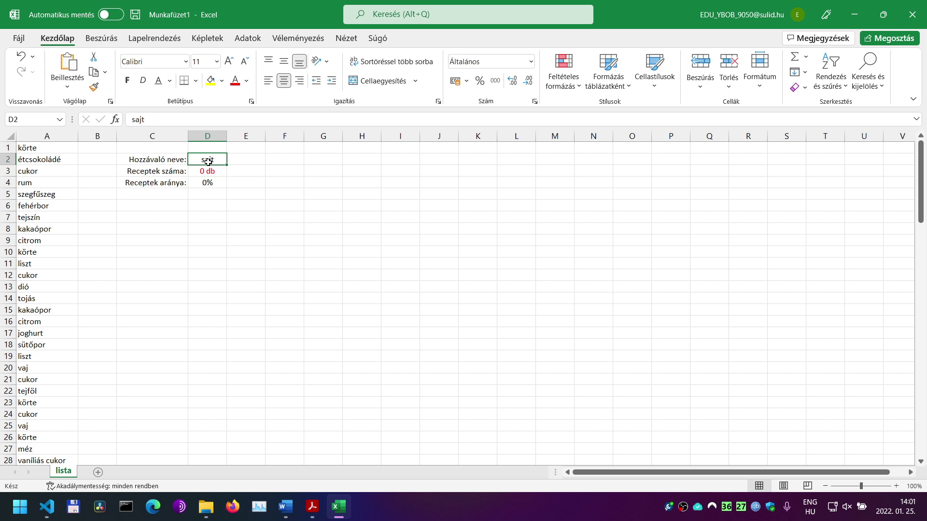
type("dió")
key("Return")
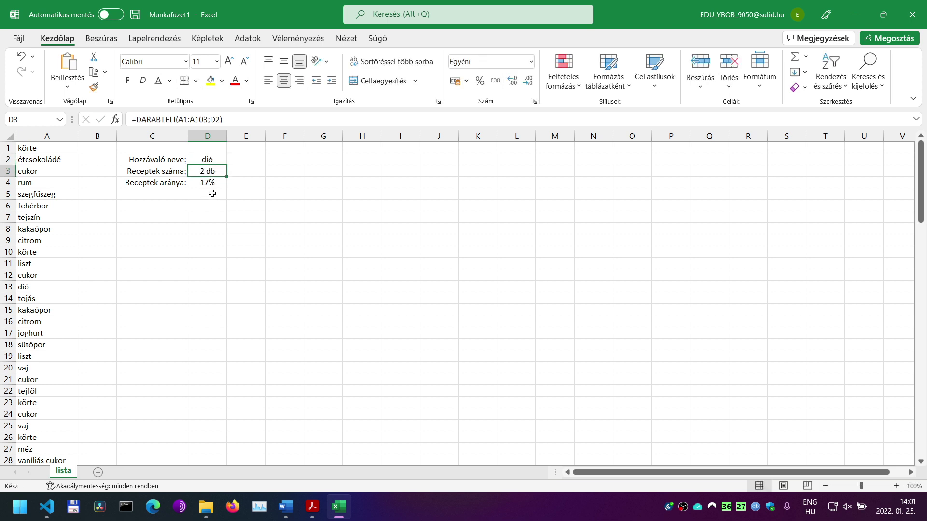
- Read task 9 in the PDF task sheet and hide column A with the ingredient list in Excel
key("alt+Tab")
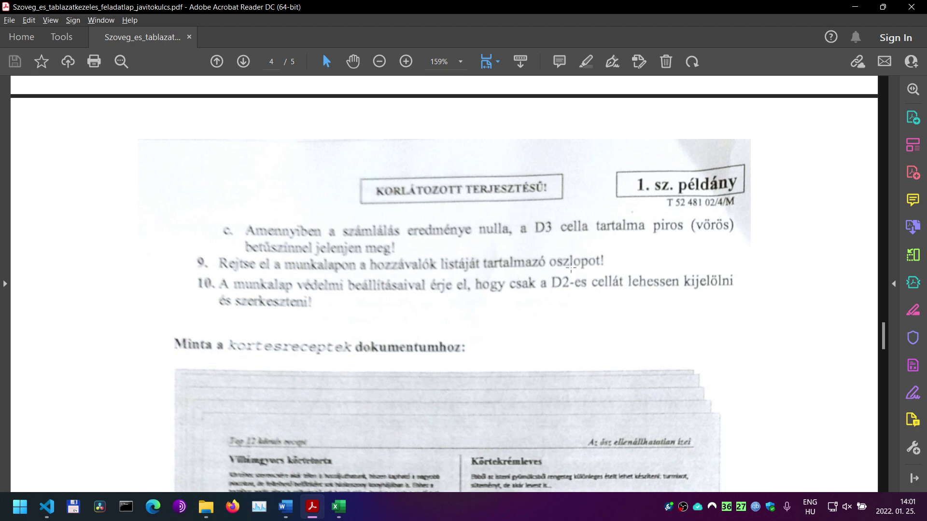
key("alt+Tab")
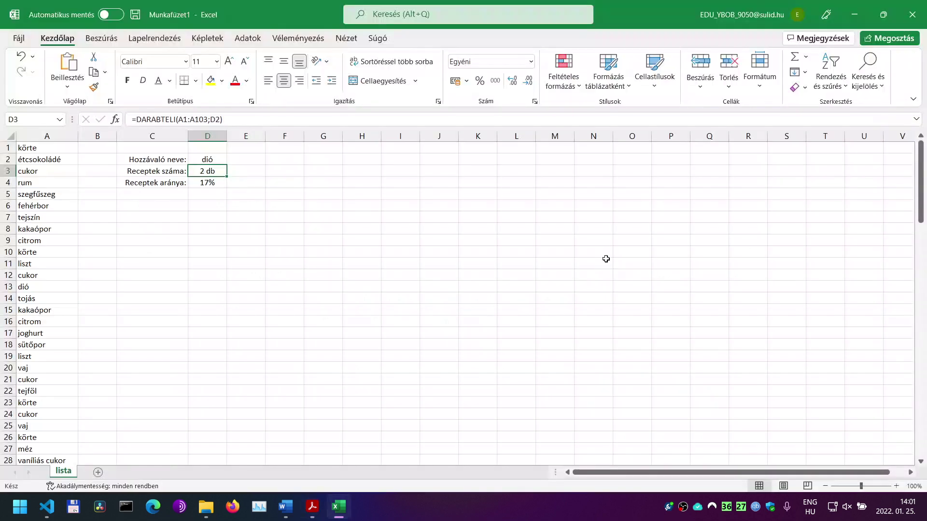
left_click(52, 137)
right_click(47, 138)
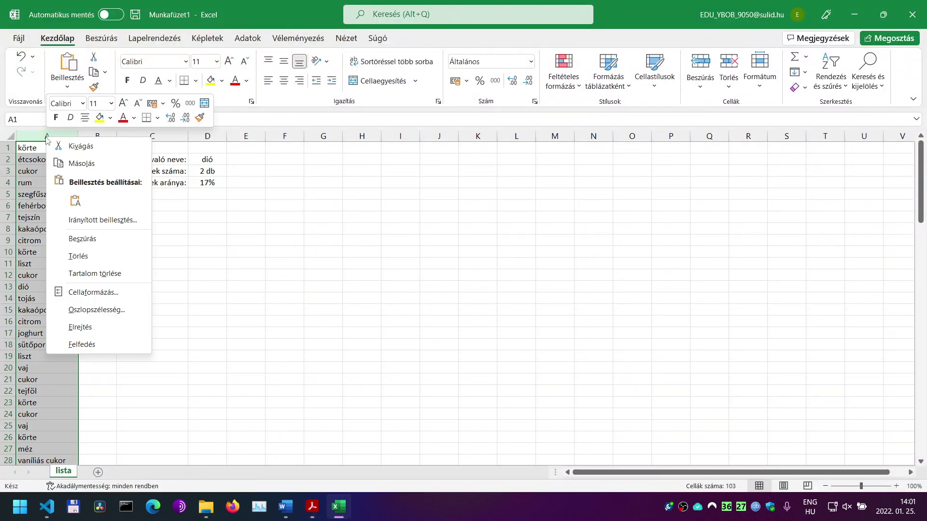
left_click(75, 327)
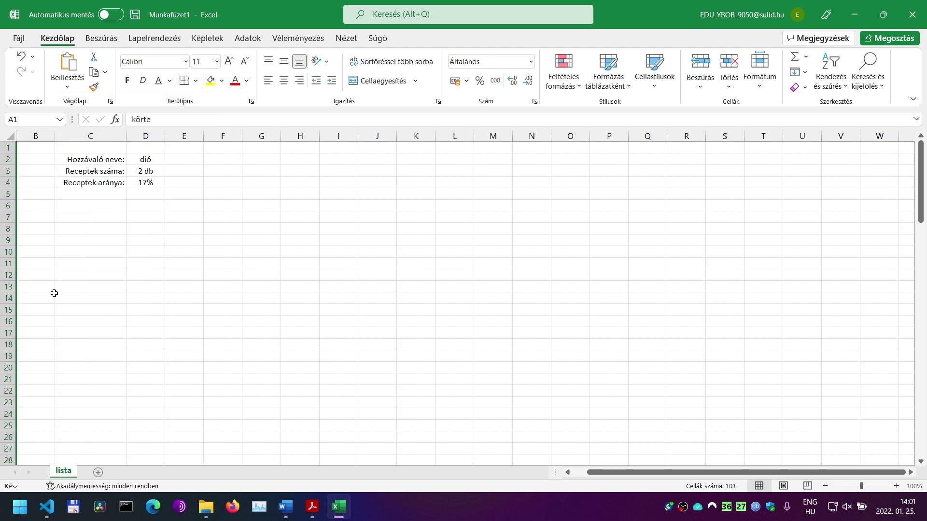
- Demonstrate unhiding column A and hide it again
right_click(22, 138)
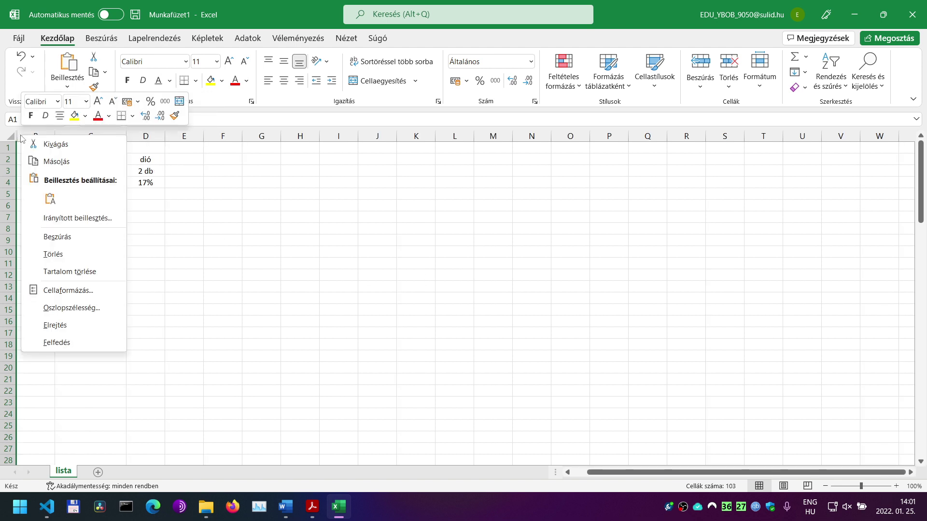
left_click(51, 342)
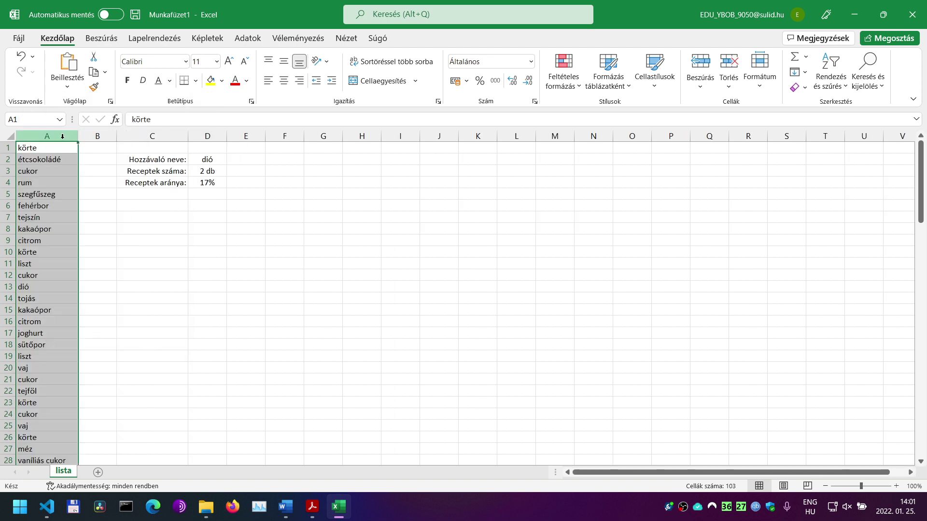
right_click(63, 137)
left_click(78, 326)
left_click(80, 252)
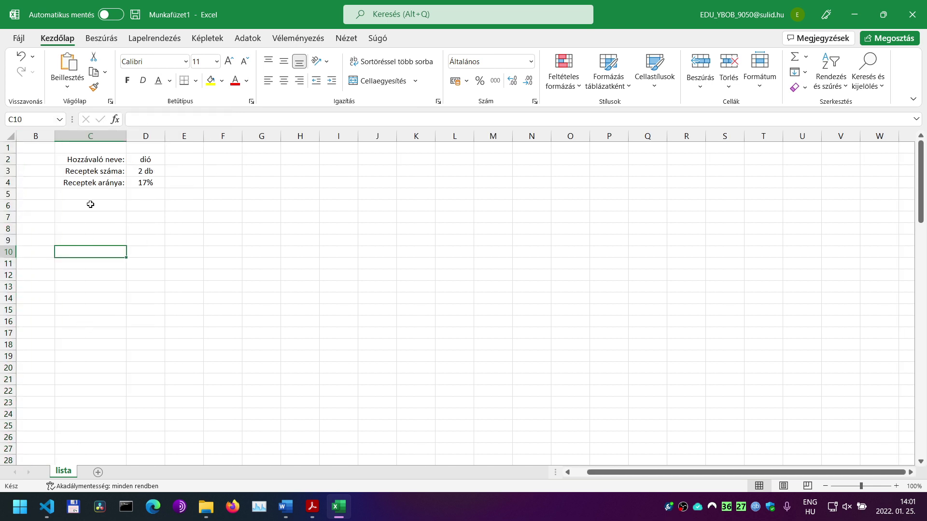
- Read task 10 in the PDF task sheet and look for Excel's sheet protection tools with D2 selected
key("alt+Tab")
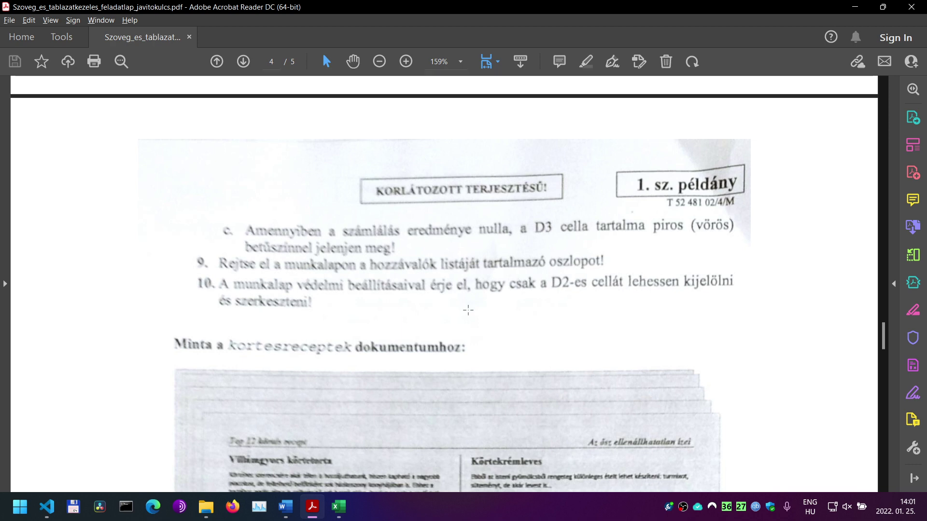
key("alt+Tab")
left_click(143, 159)
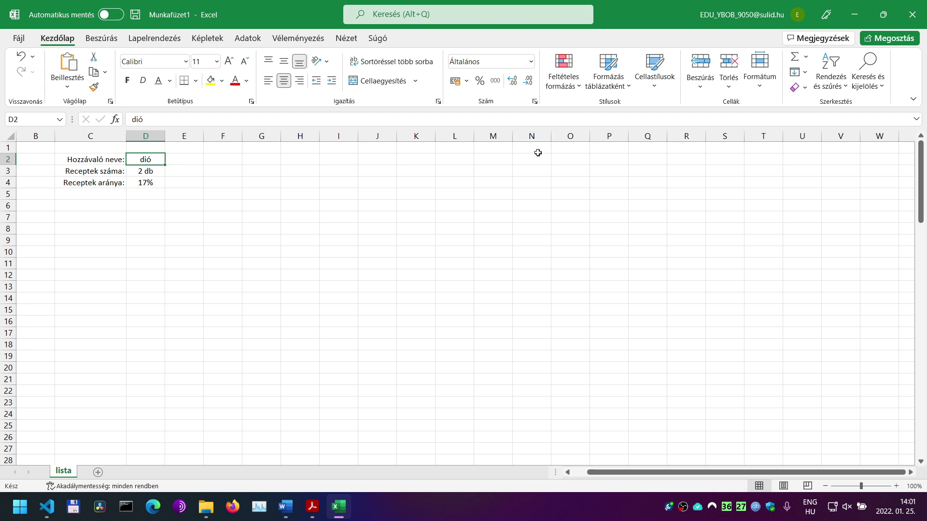
left_click(247, 38)
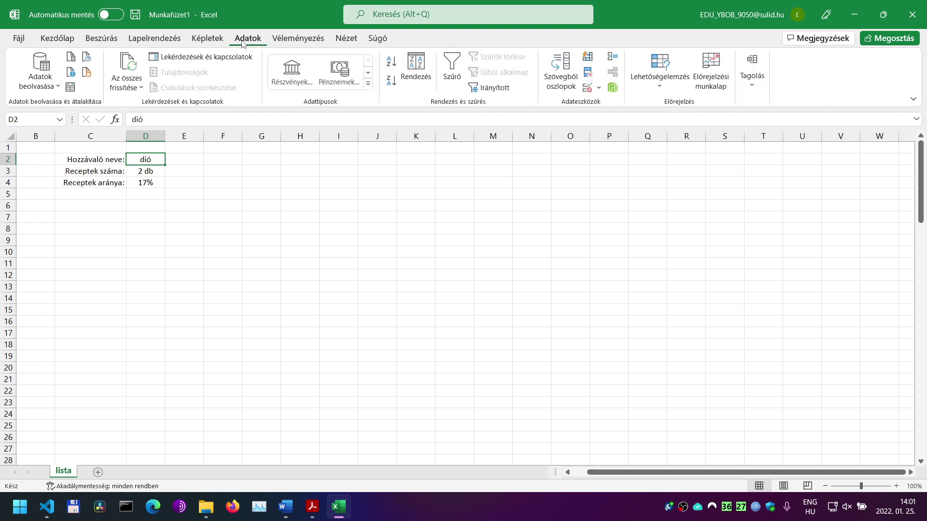
left_click(287, 41)
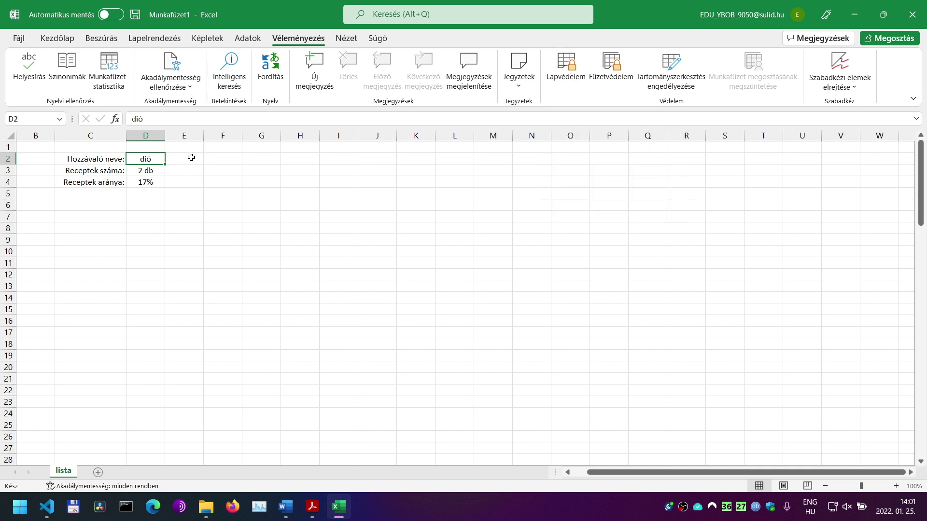
- Remove the locked protection setting from cell D2 in its cell format
right_click(144, 158)
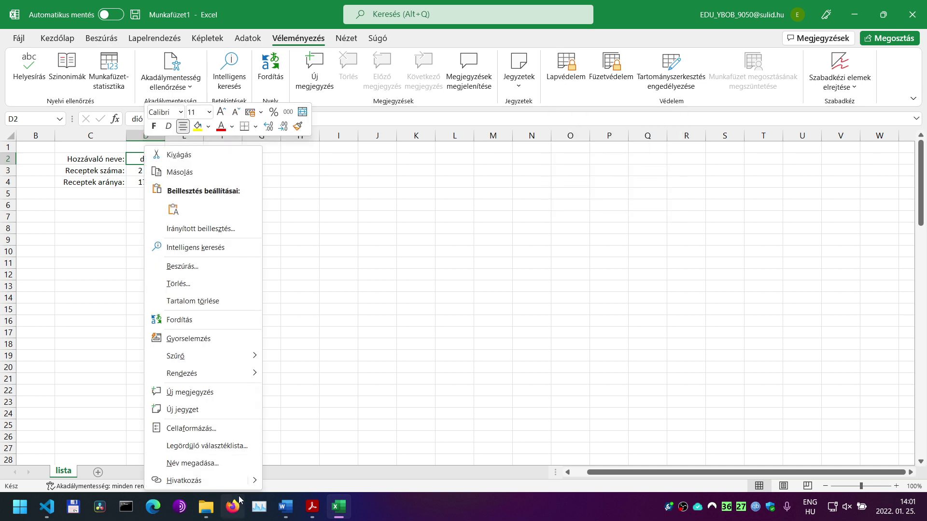
key("Escape")
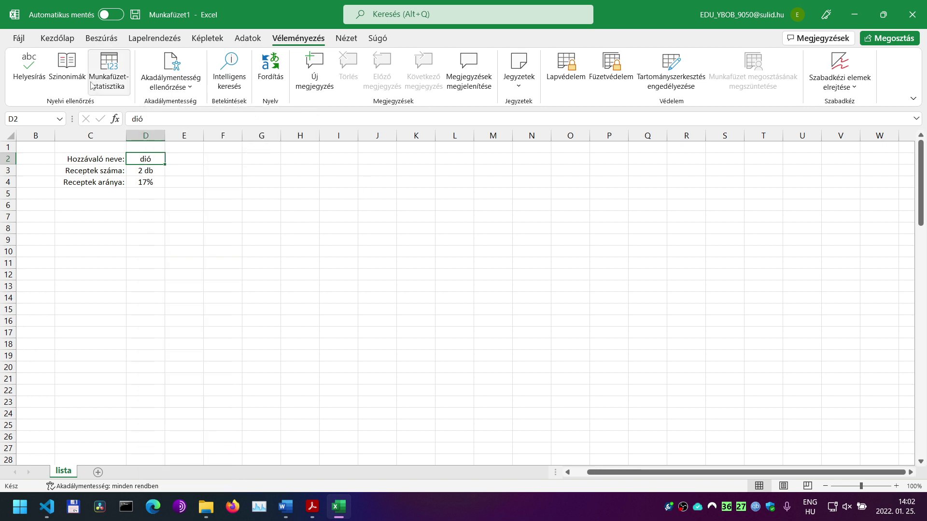
right_click(147, 158)
left_click(202, 429)
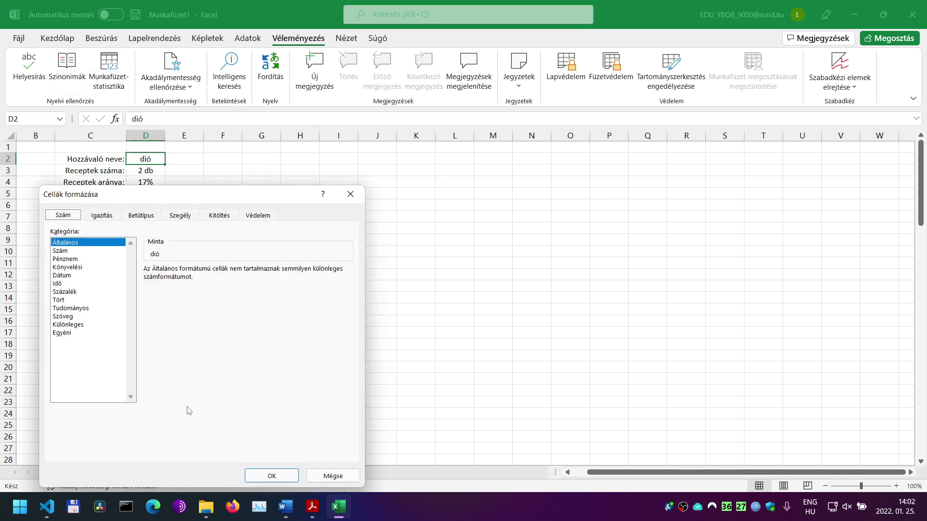
left_click(259, 221)
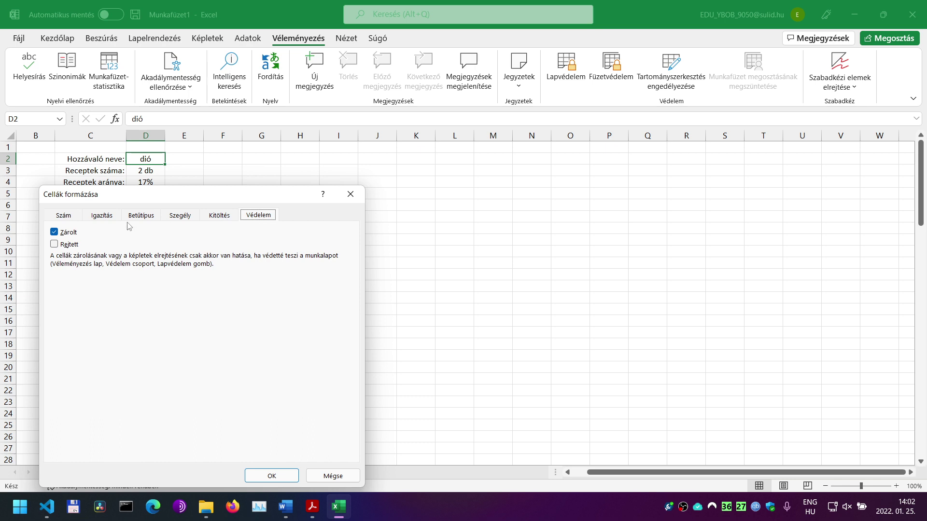
left_click_drag(160, 198, 379, 167)
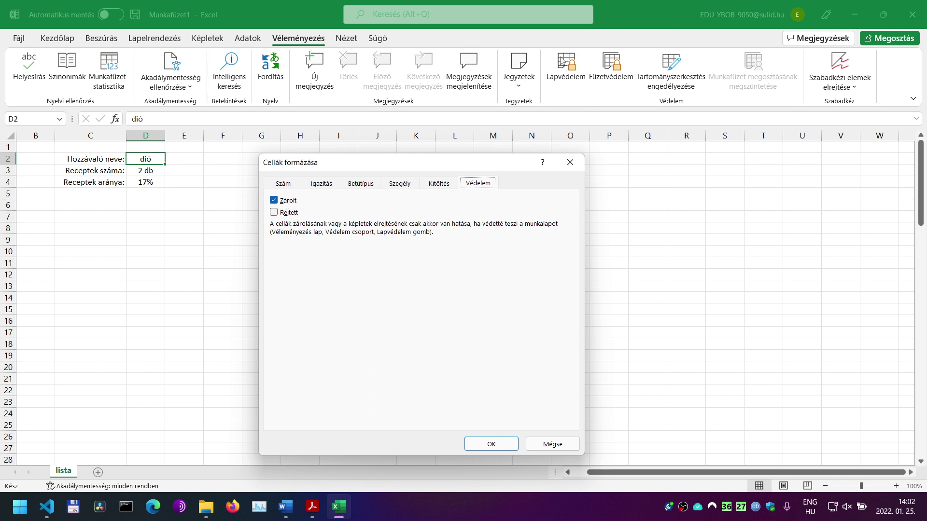
left_click(272, 202)
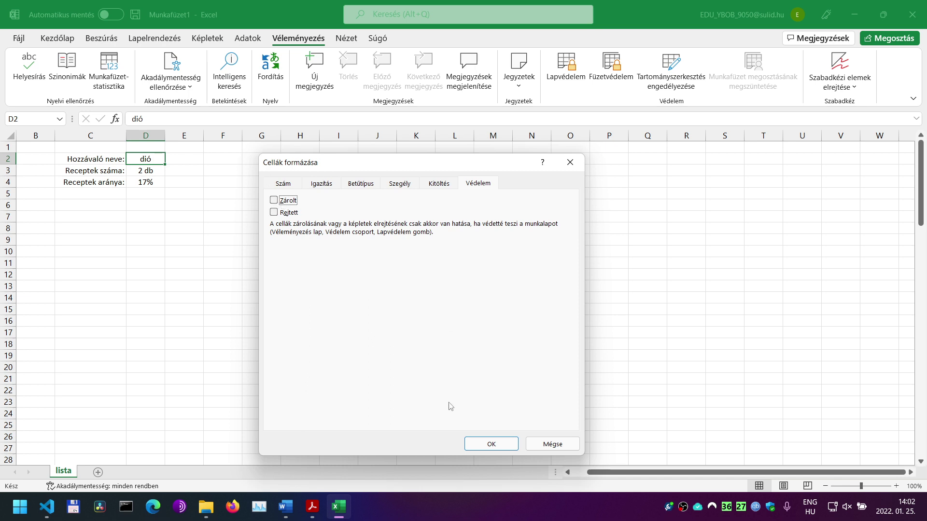
left_click(492, 444)
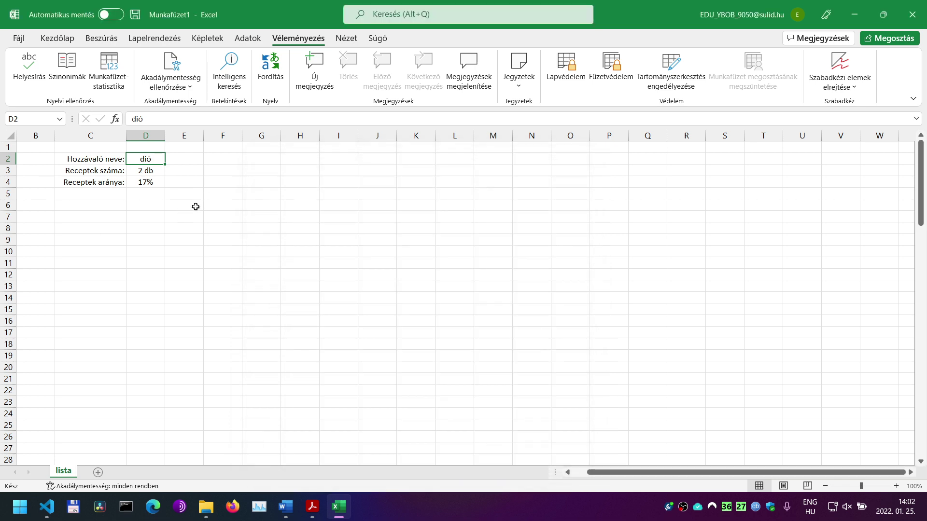
- Protect the sheet without a password, disallowing selection of locked cells and allowing only unlocked cells to be selected
left_click(566, 67)
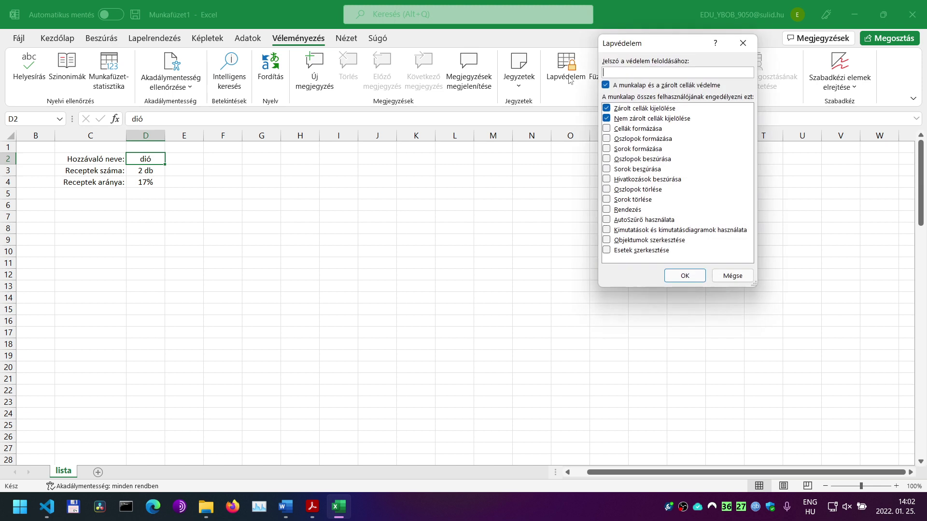
left_click(645, 110)
left_click(641, 73)
left_click(694, 276)
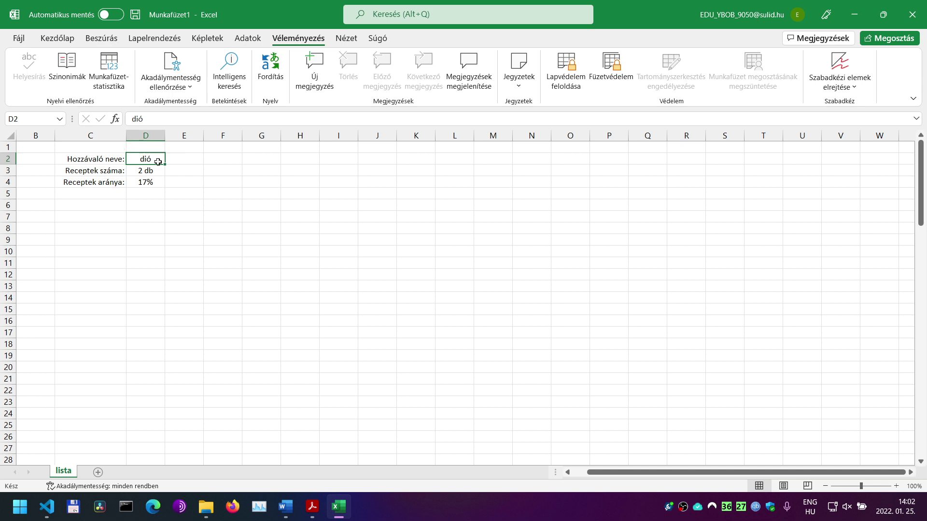
- Test the sheet protection by trying to fill D2 downward and entering "cukor" in D2, restoring "dió" at the end
left_click_drag(165, 164, 171, 183)
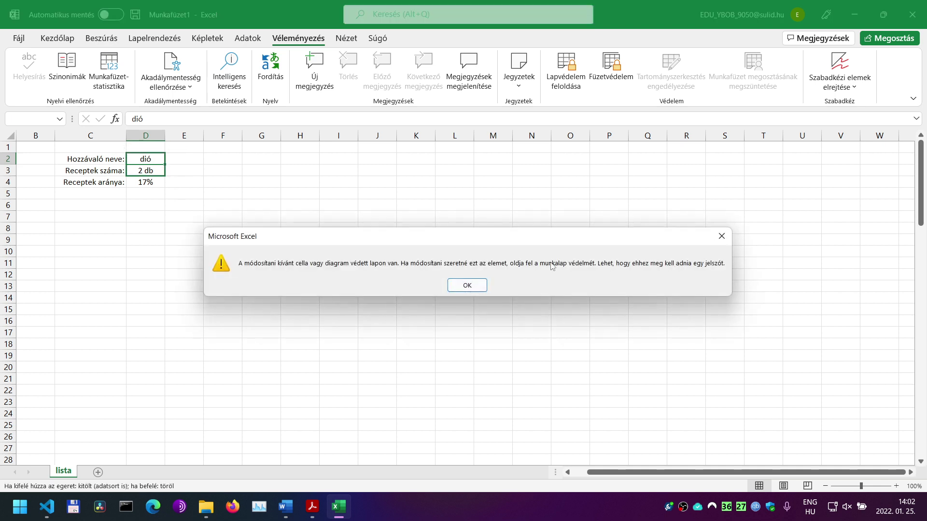
left_click(476, 286)
double_click(145, 159)
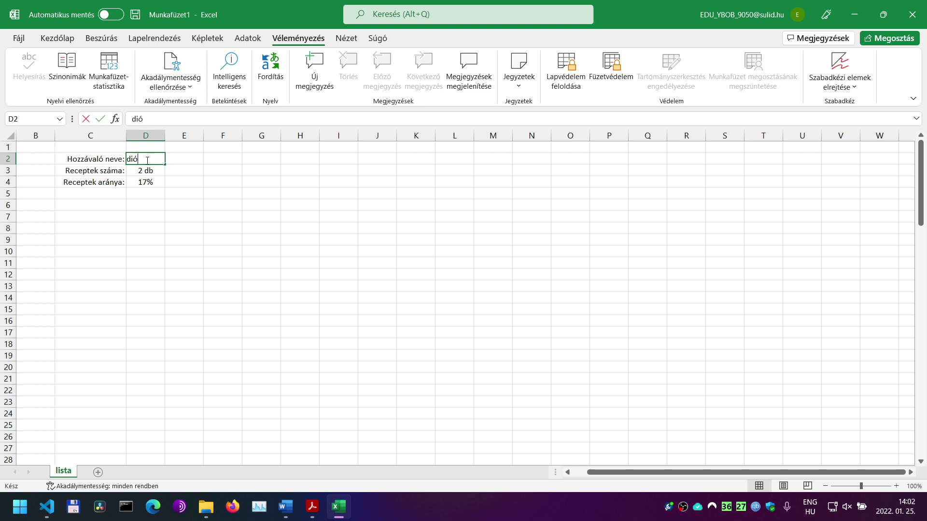
key("Escape")
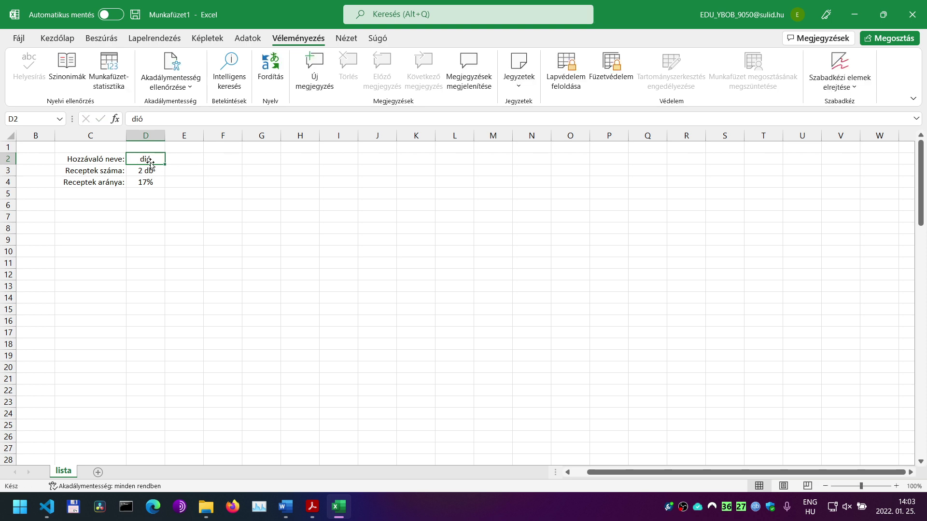
left_click(68, 182)
type("cukor")
key("ctrl+Return")
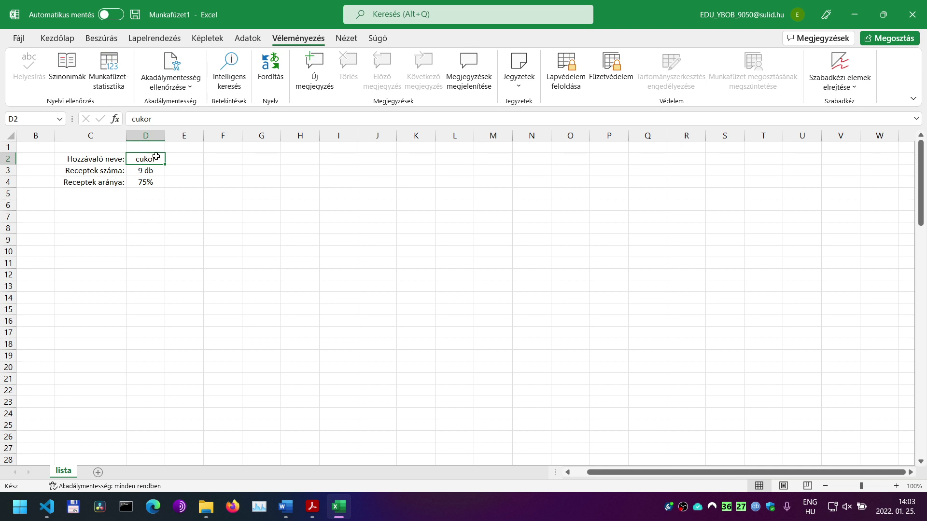
type("dió")
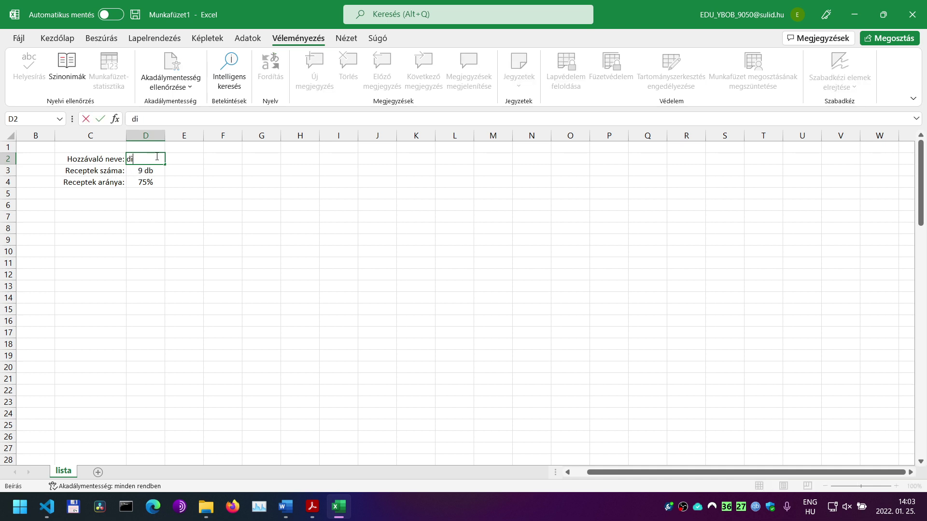
key("ctrl+Return")
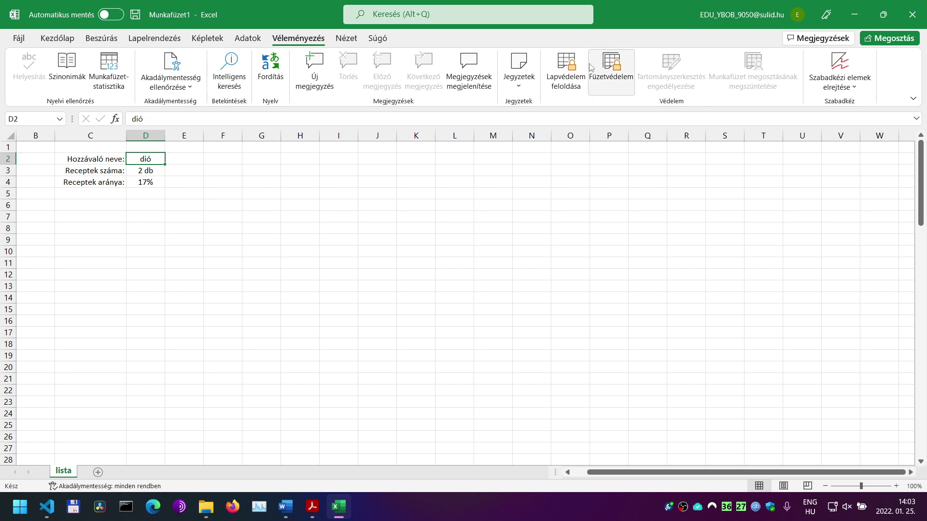
- Demonstrate removing the sheet protection with D2 selected, and protect the sheet again with the same settings
left_click(566, 73)
left_click(264, 204)
left_click(145, 158)
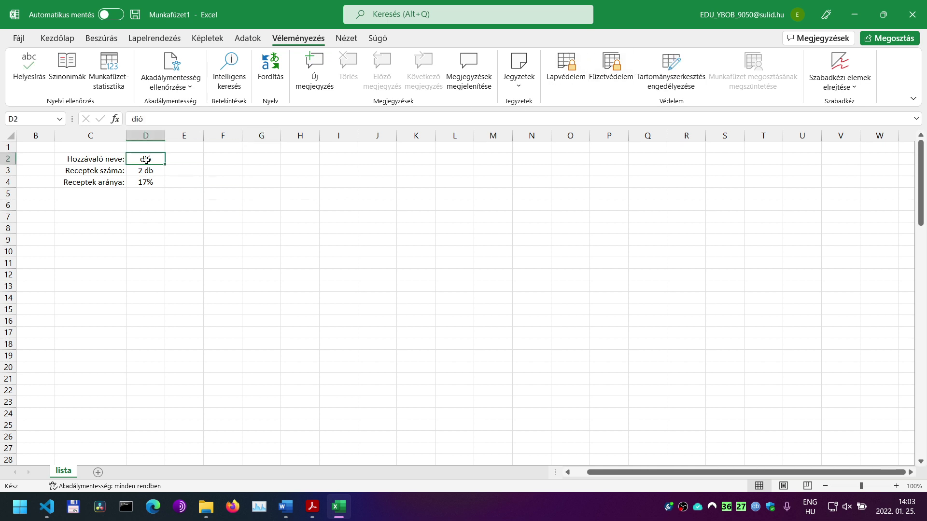
left_click(385, 195)
left_click(144, 162)
left_click(566, 73)
left_click(684, 275)
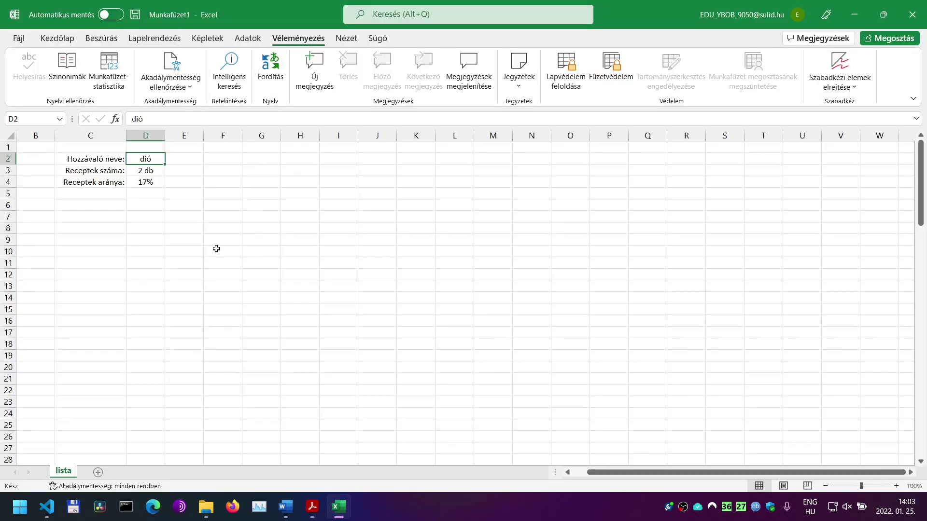
- Compare the finished Excel sheet with the hozzavalok sample table in the PDF task sheet
key("alt+Tab")
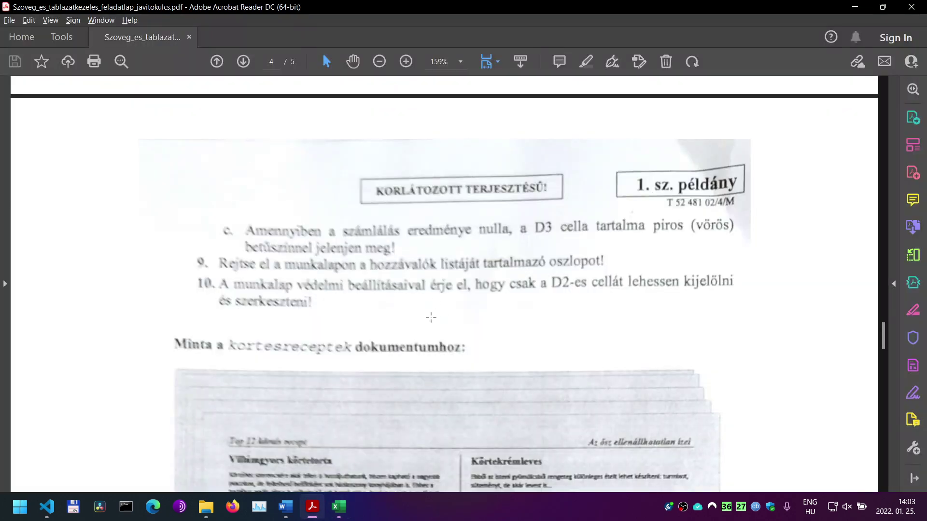
scroll(338, 294, "down", 15)
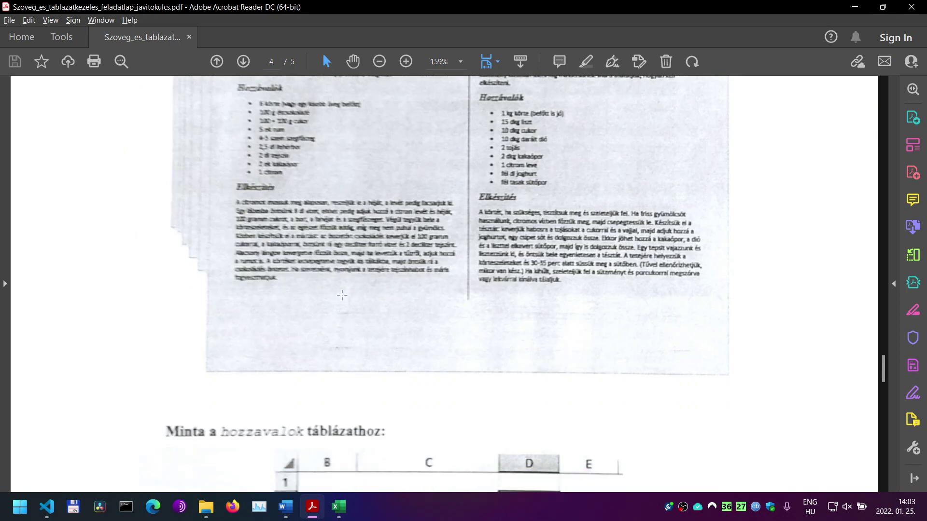
scroll(341, 297, "down", 5)
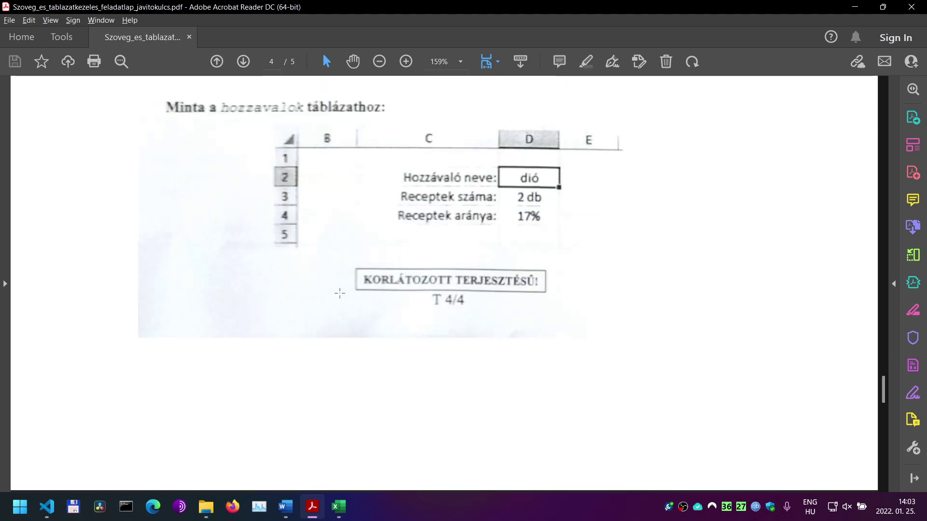
scroll(564, 377, "up", 10)
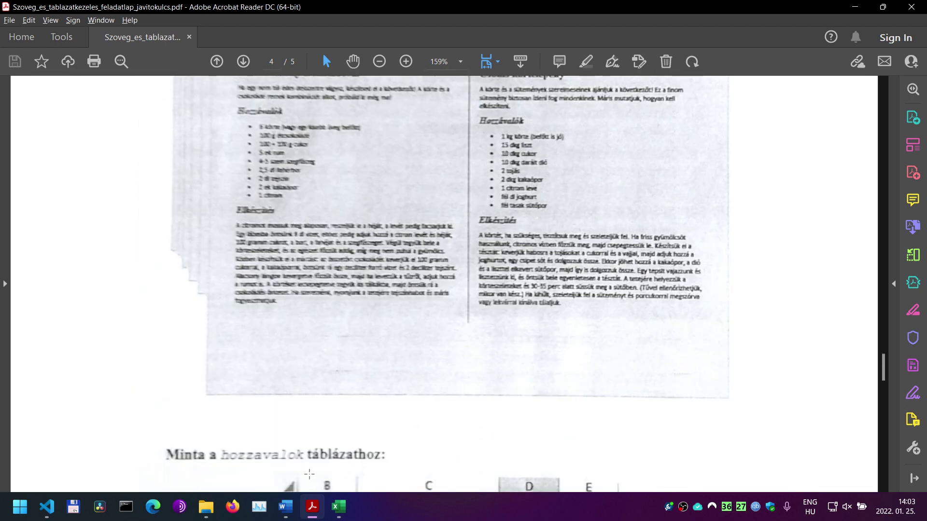
mouse_move(341, 507)
left_click(356, 461)
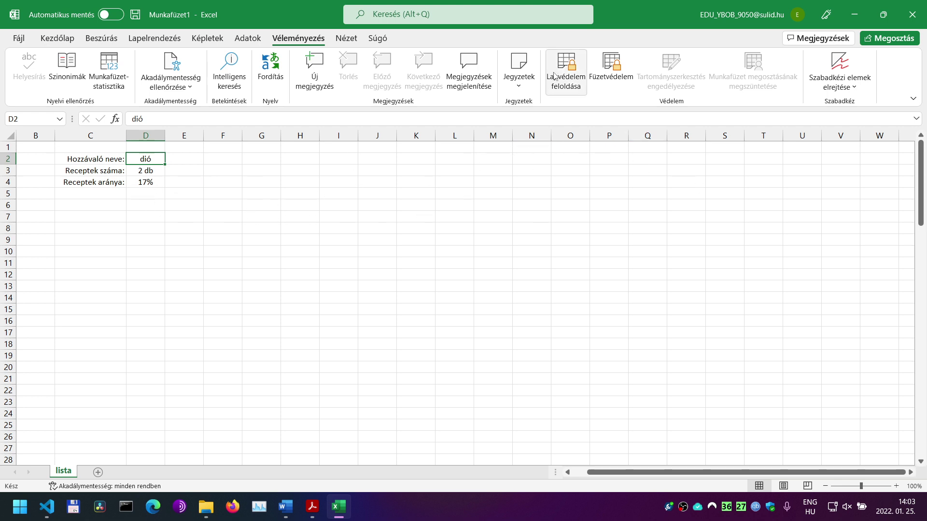
- Switch to the PDF in Acrobat Reader and read through the scoring guide on page 5
left_click(312, 507)
scroll(651, 294, "down", 10)
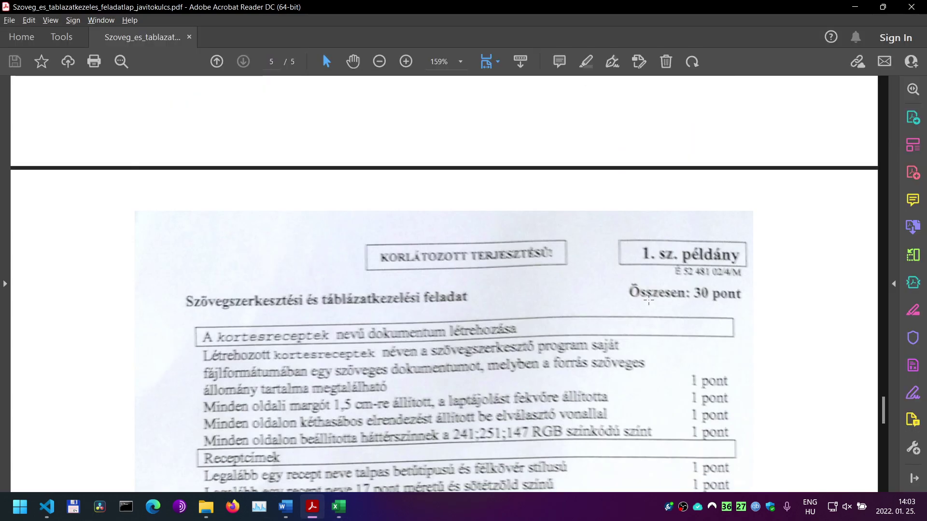
scroll(649, 300, "down", 4)
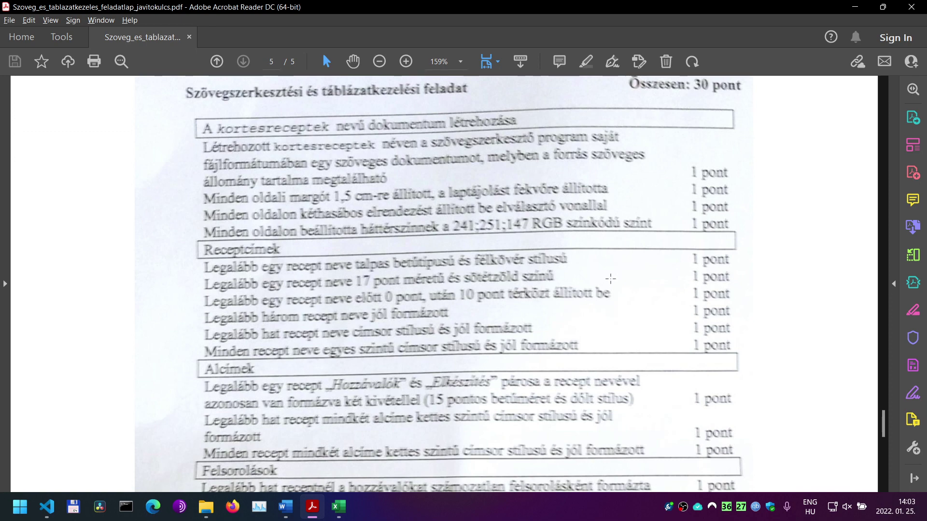
scroll(610, 279, "down", 4)
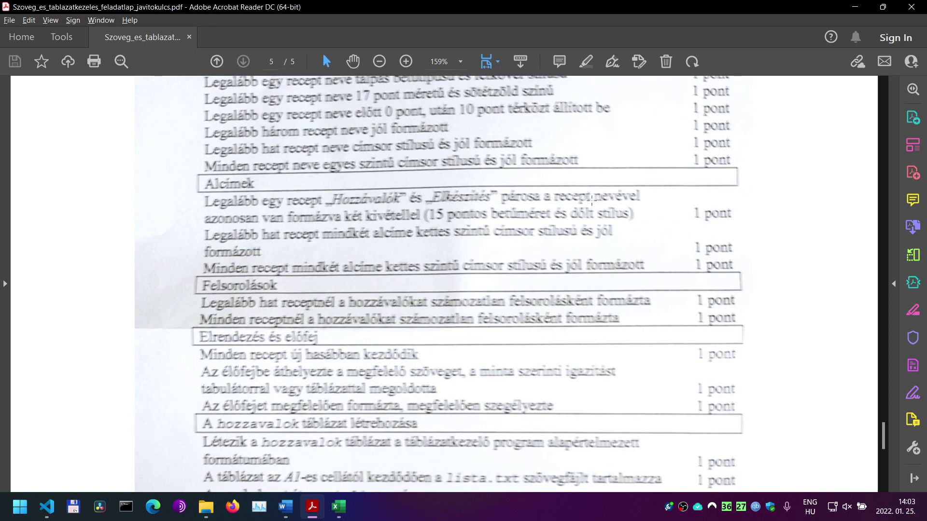
scroll(591, 200, "down", 4)
scroll(592, 200, "up", 7)
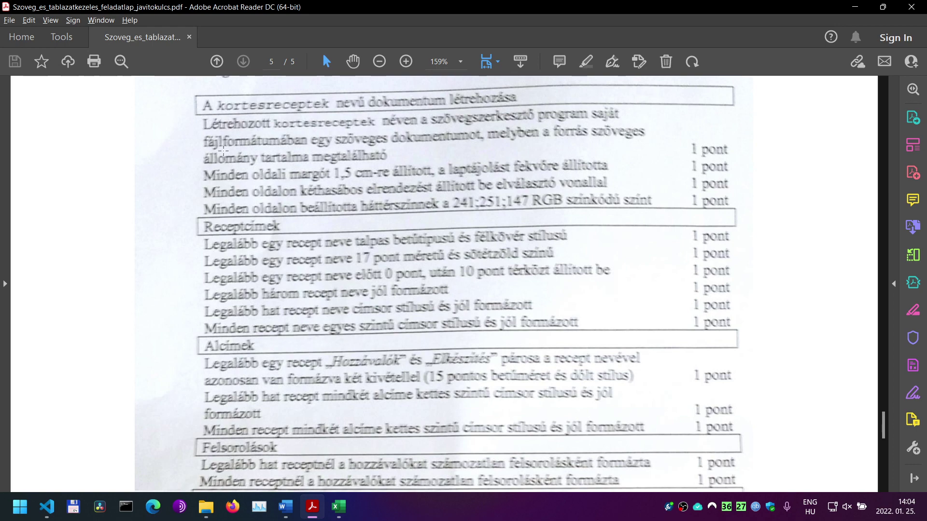
scroll(443, 178, "up", 4)
scroll(651, 219, "down", 3)
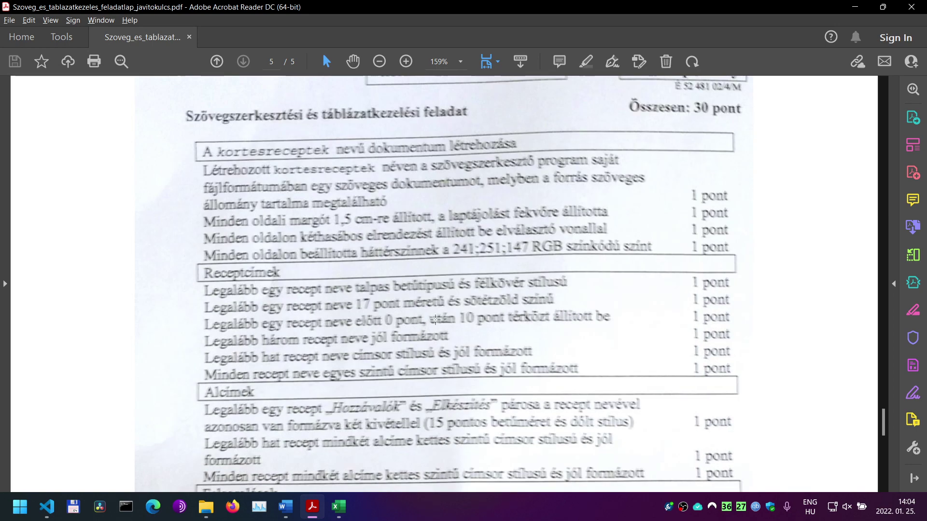
scroll(442, 280, "down", 2)
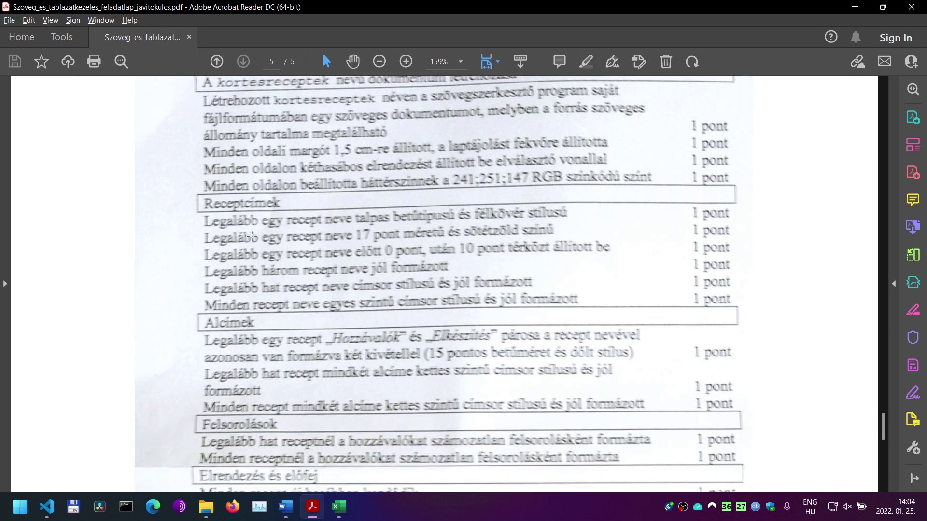
scroll(254, 236, "down", 3)
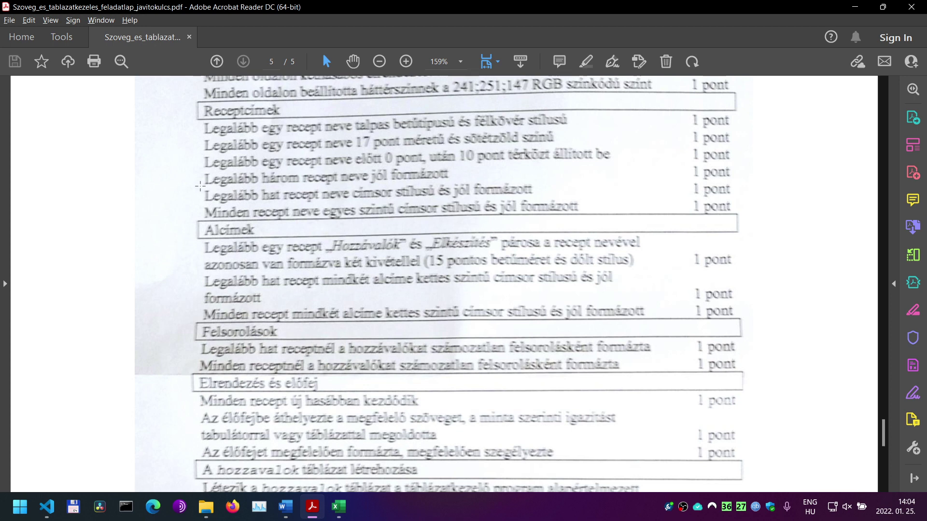
- Examine the Receptcímek scoring criteria and their points by marking the heading-style lines and the first four formatting lines
left_click_drag(199, 186, 597, 214)
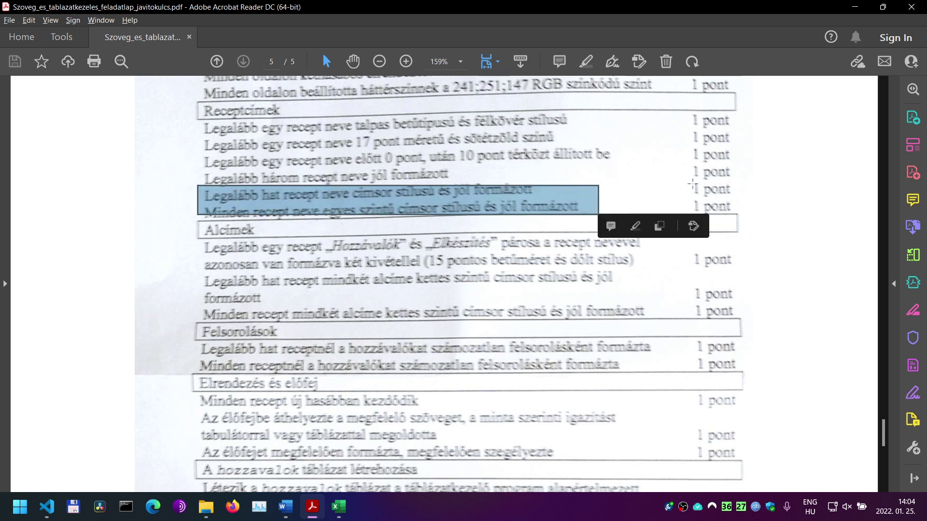
left_click_drag(691, 181, 741, 216)
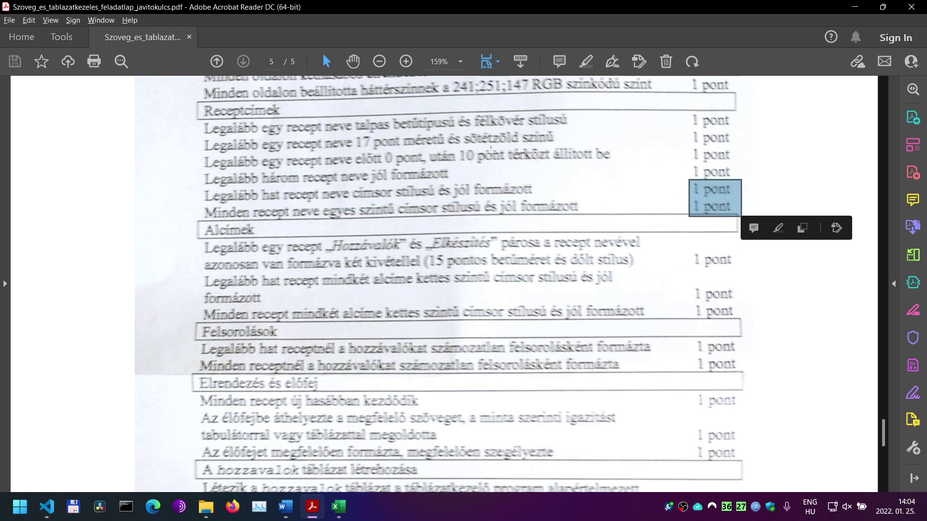
left_click_drag(198, 121, 754, 167)
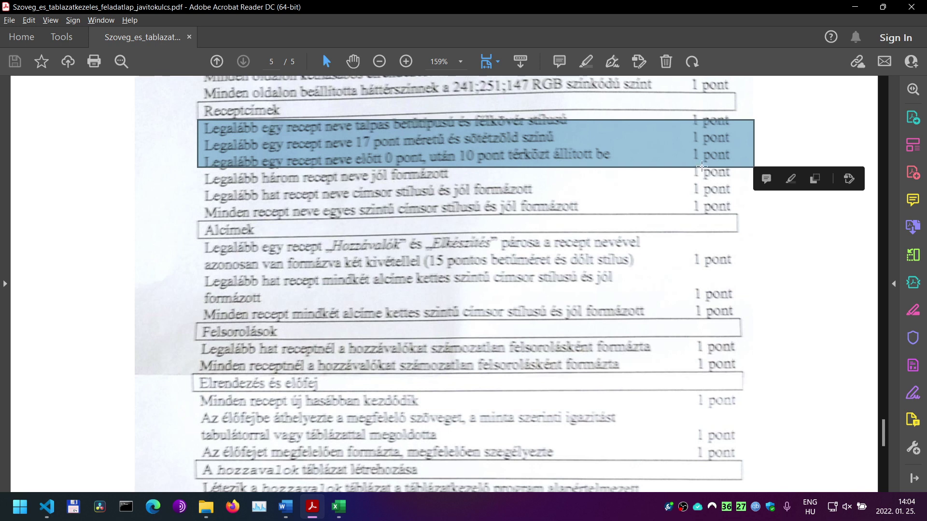
left_click(193, 126)
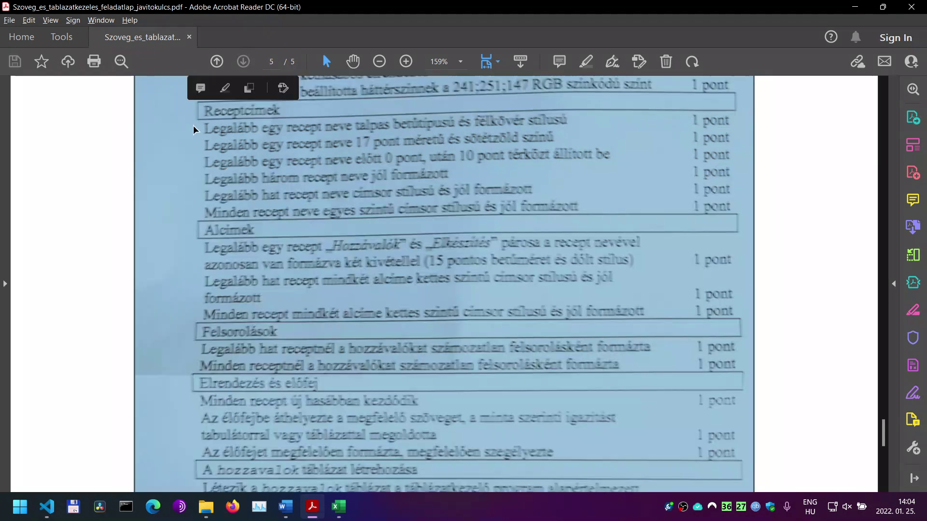
left_click(479, 179)
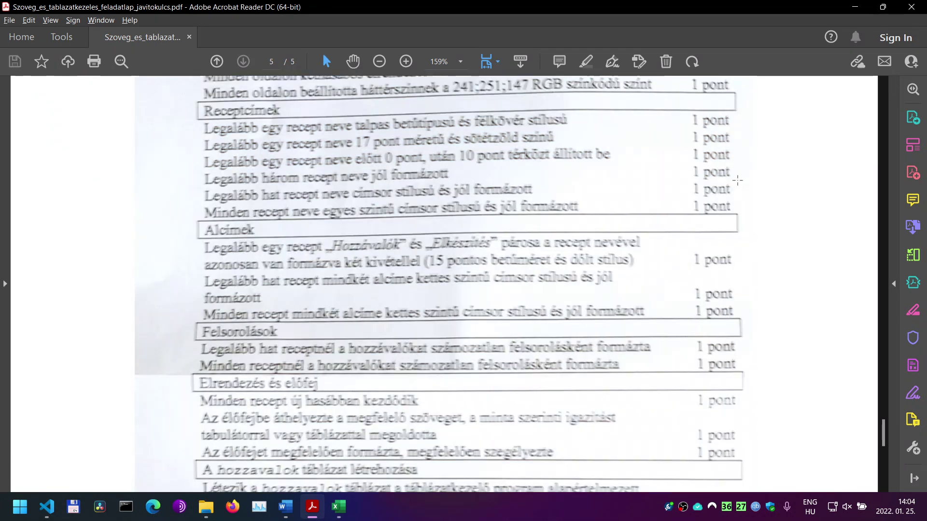
left_click_drag(739, 181, 168, 120)
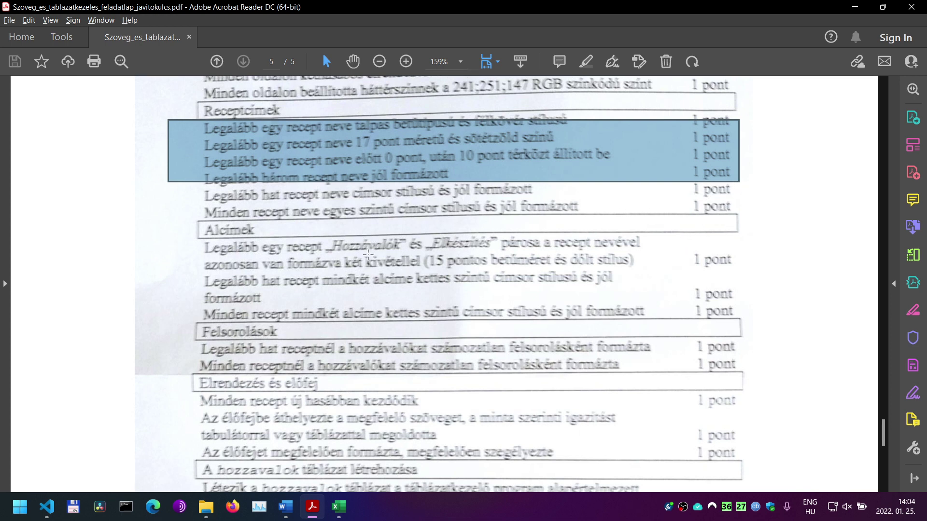
- Examine the Alcímek scoring criteria by marking the lines about the Hozzávalók and Elkészítés subheading formatting
scroll(368, 254, "down", 3)
left_click_drag(199, 171, 774, 251)
left_click(774, 244)
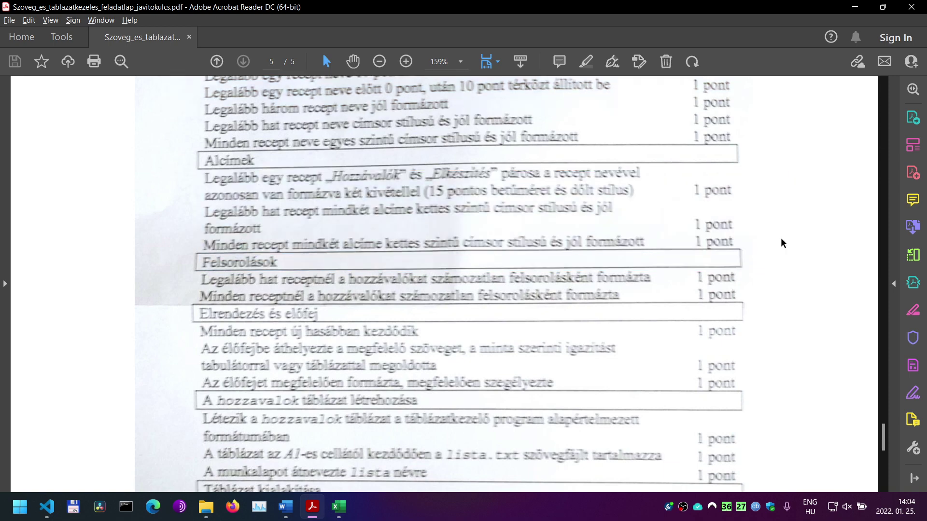
- Examine the spreadsheet scoring criteria on page 5, marking the D2 unlocking and sheet protection line and the D3 and D4 conditional formatting line
scroll(280, 311, "down", 14)
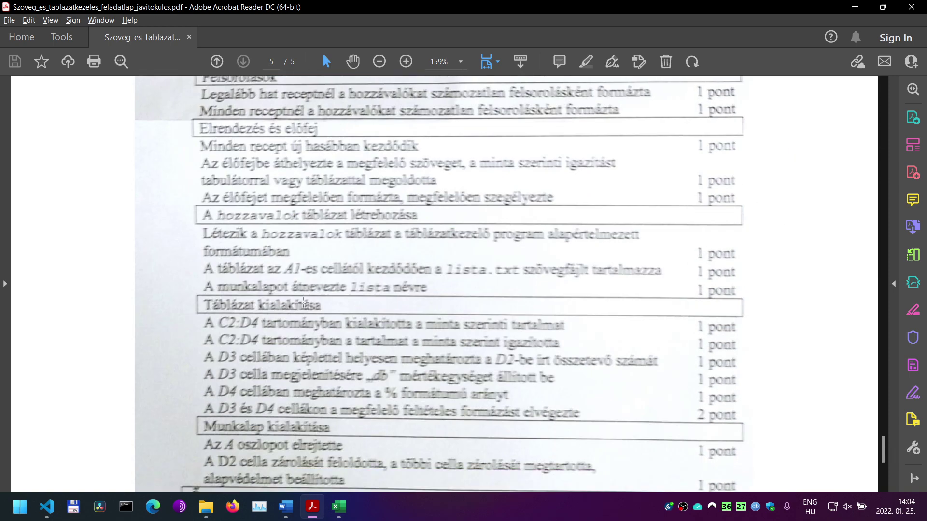
scroll(303, 302, "up", 5)
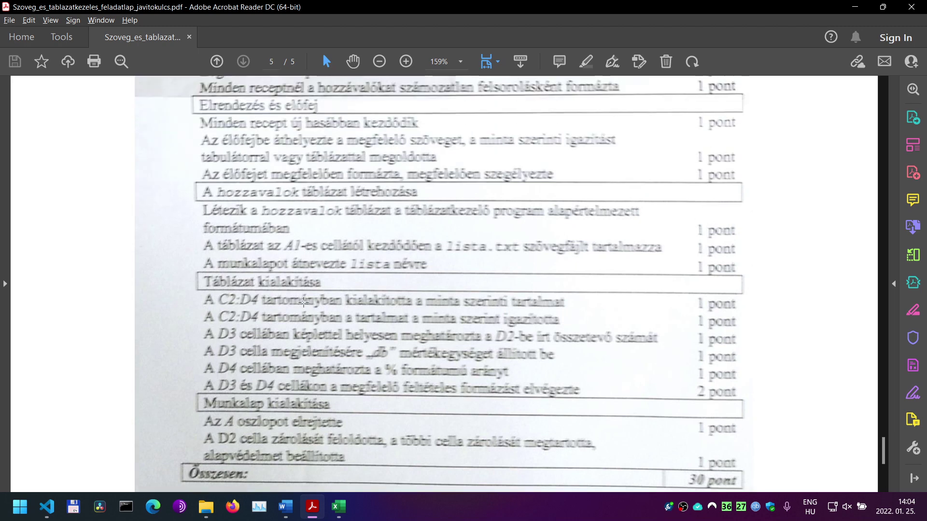
scroll(256, 320, "down", 2)
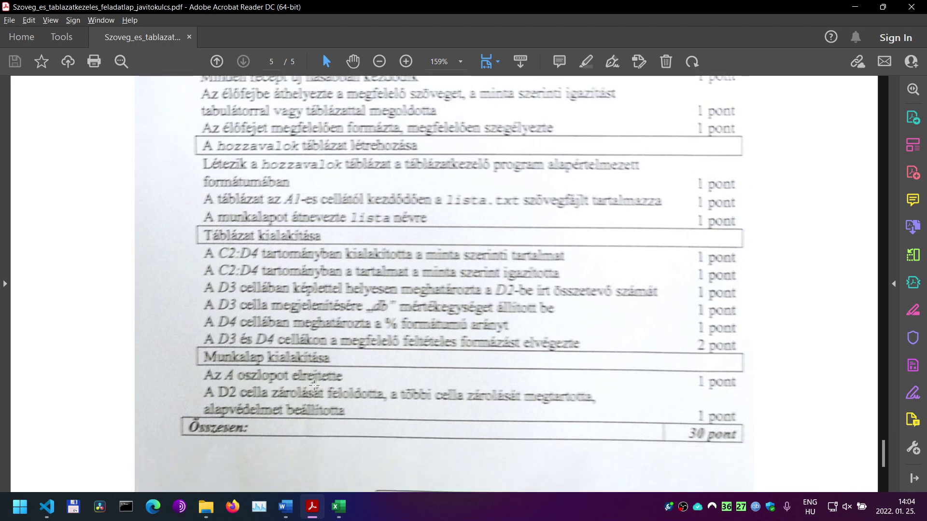
left_click_drag(194, 385, 755, 426)
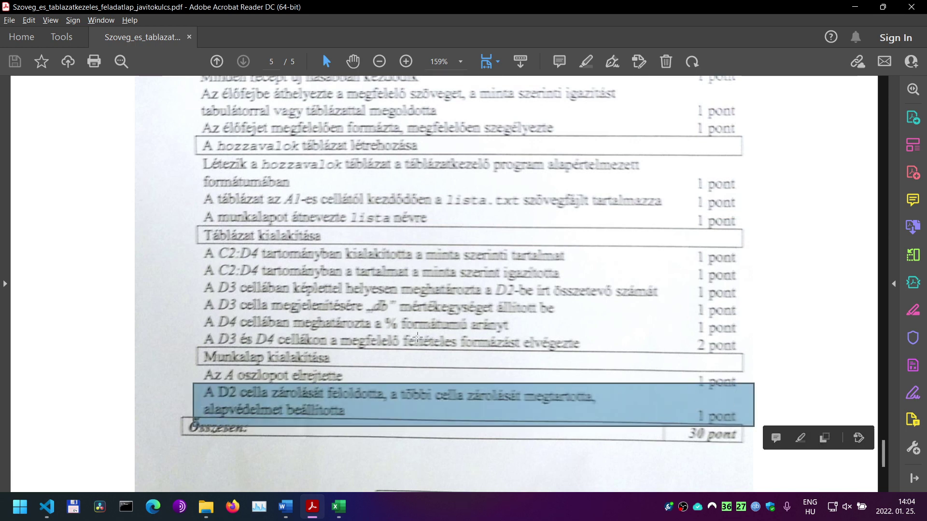
left_click_drag(749, 353, 194, 335)
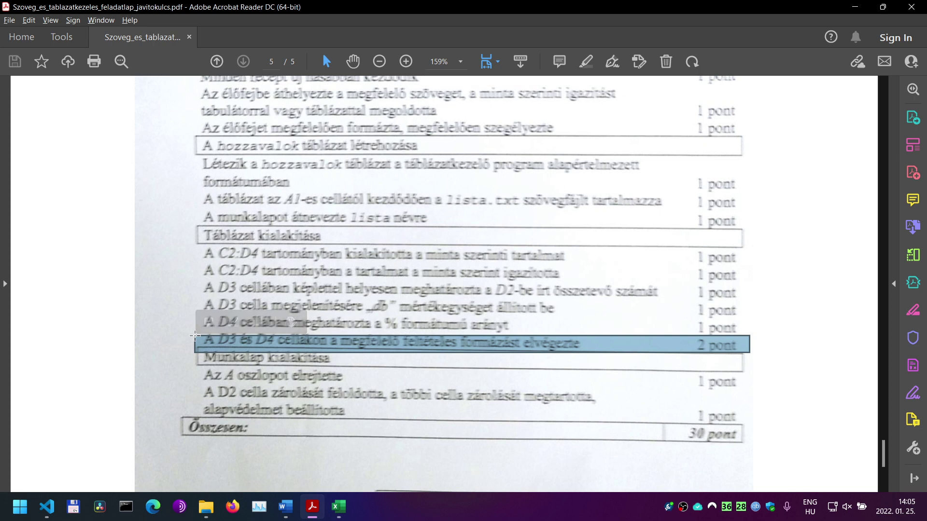
- Switch to Excel, remove the protection from the lista sheet, and review the sheet protection options without applying them
left_click(339, 507)
right_click(128, 157)
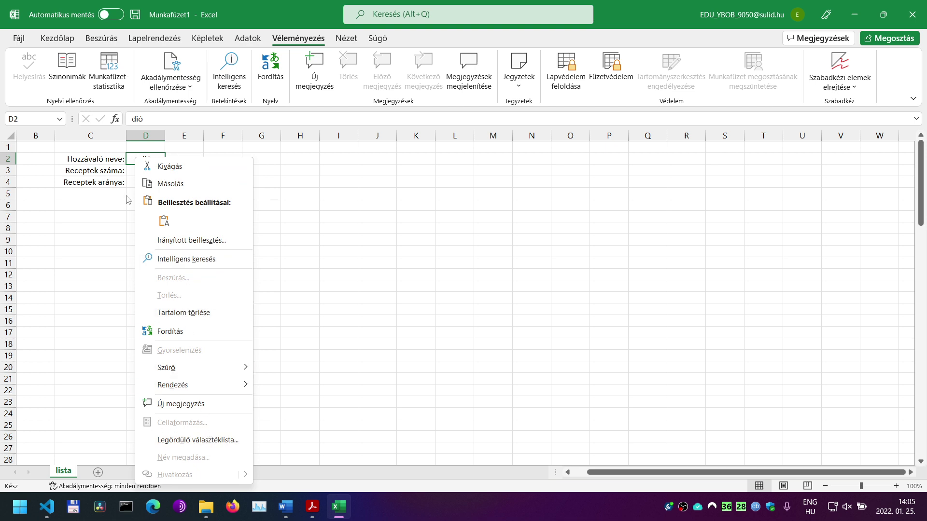
left_click(131, 159)
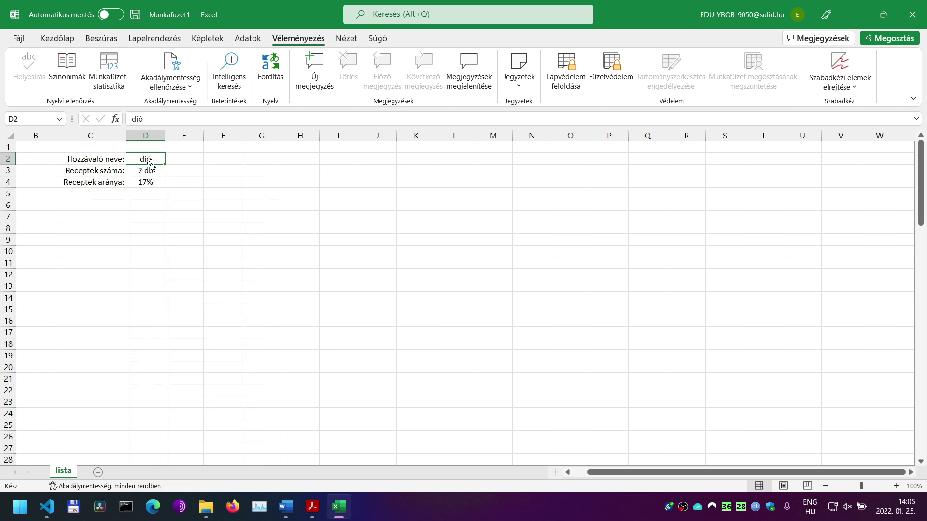
left_click(568, 87)
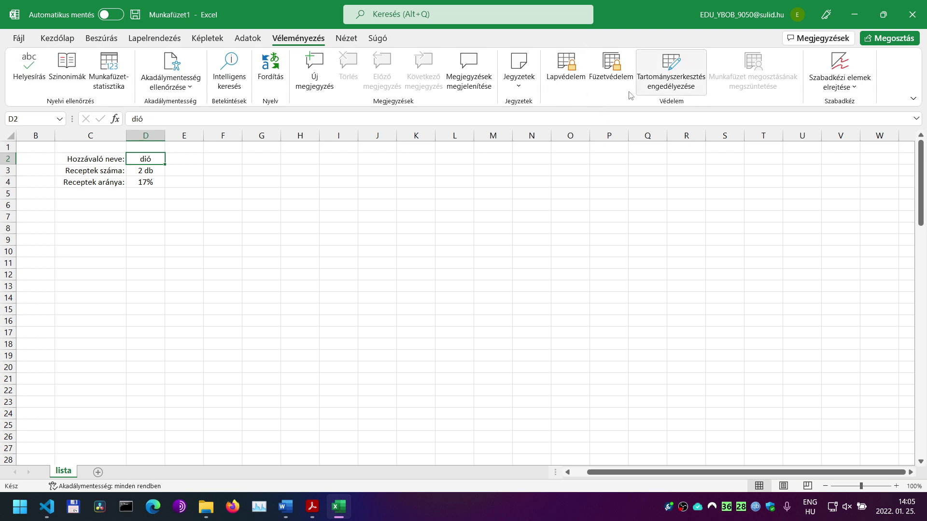
left_click(565, 70)
left_click(743, 43)
left_click(565, 67)
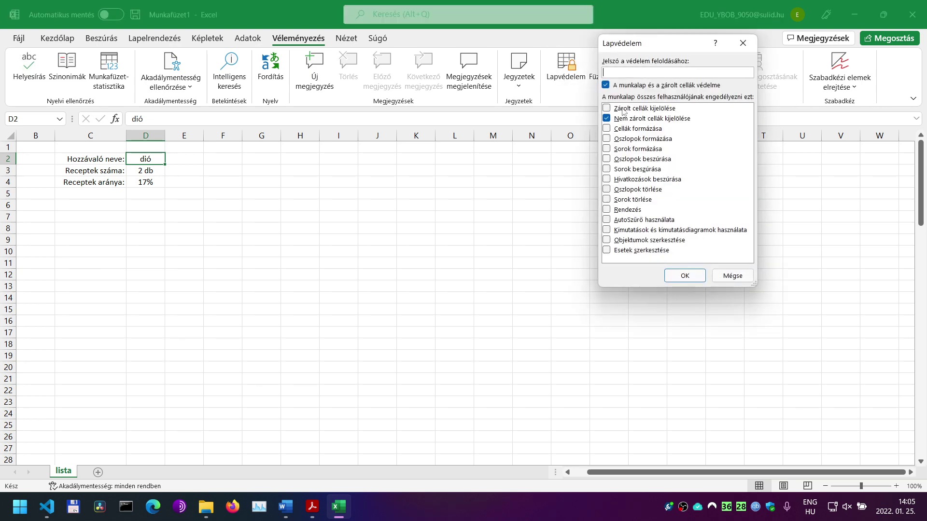
left_click(722, 280)
- Turn on the Zárolt protection attribute for cell D2
left_click(148, 181)
left_click(148, 155)
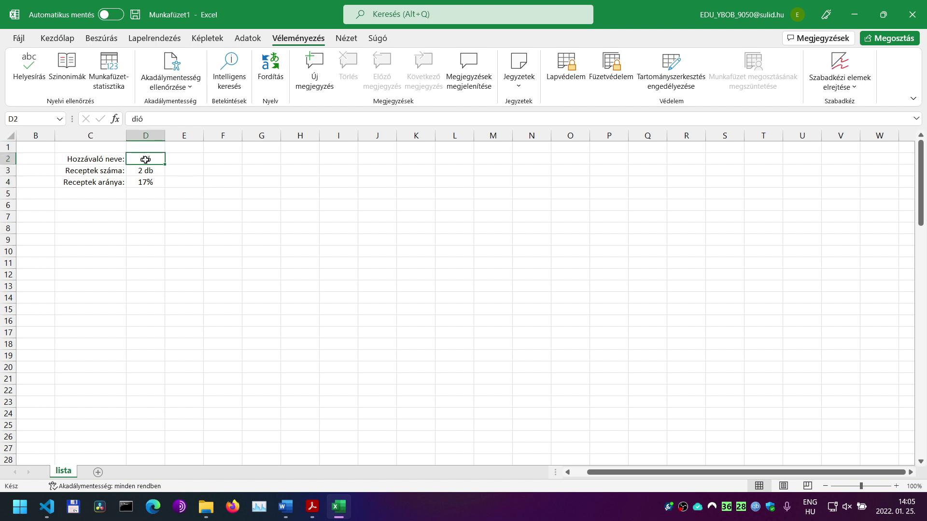
right_click(147, 154)
left_click(222, 427)
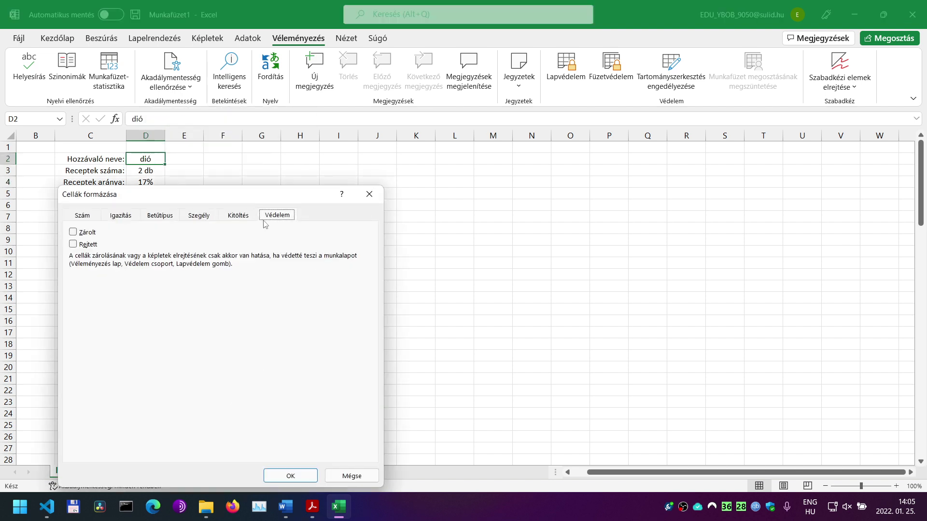
left_click(88, 232)
left_click(290, 476)
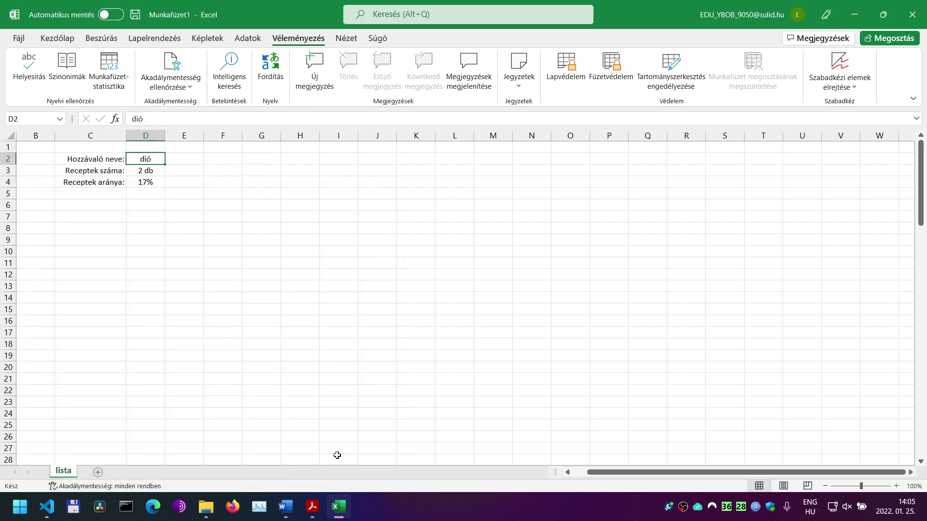
- Protect the sheet with only unlocked cells selectable, and try to edit cell D2
left_click(567, 73)
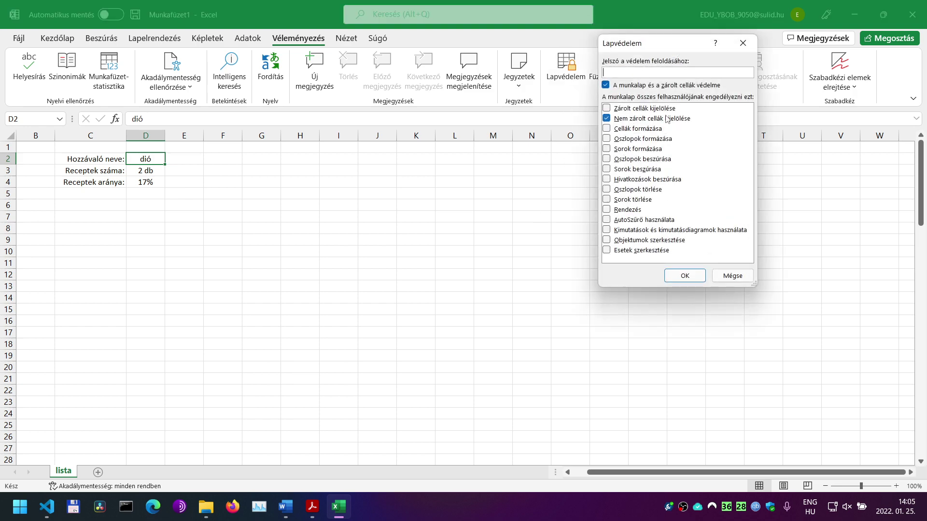
left_click(685, 275)
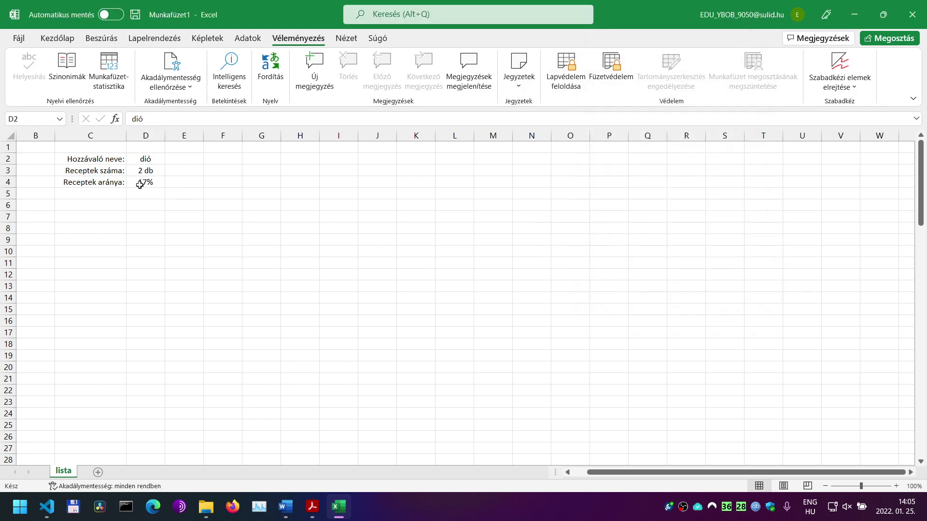
left_click(146, 159)
double_click(153, 159)
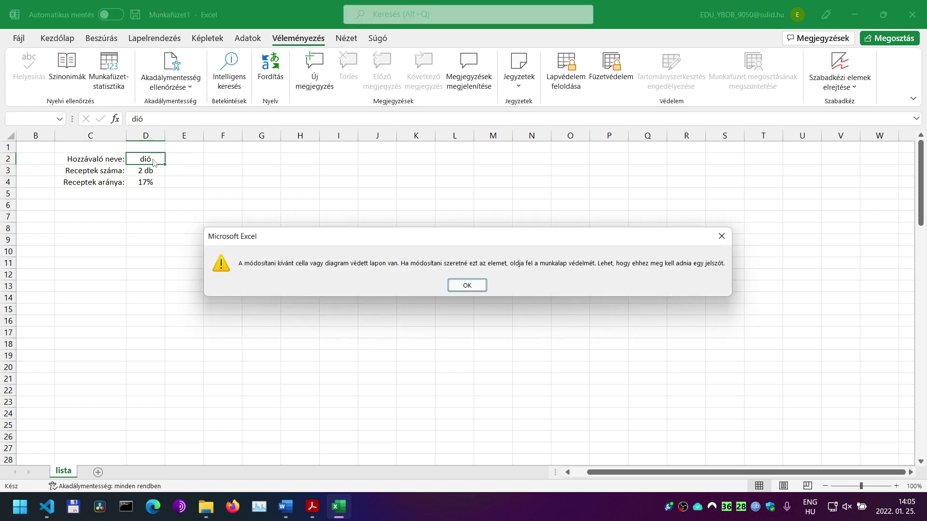
left_click(467, 285)
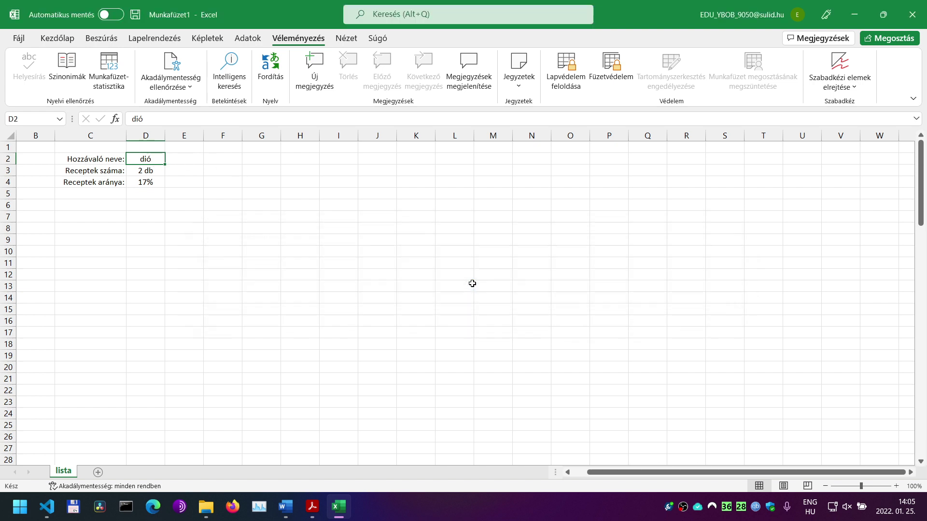
- Remove the sheet protection and turn off the Zárolt attribute for cell D2
left_click(566, 72)
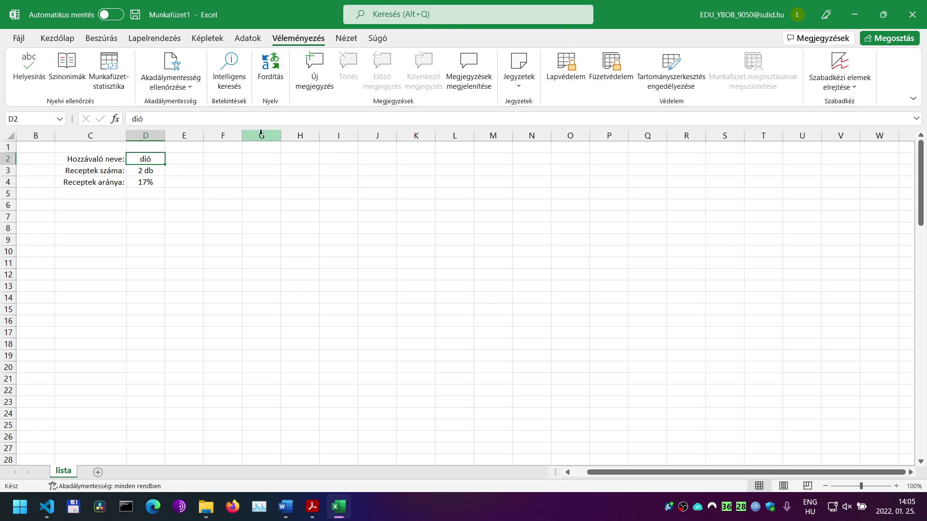
right_click(146, 159)
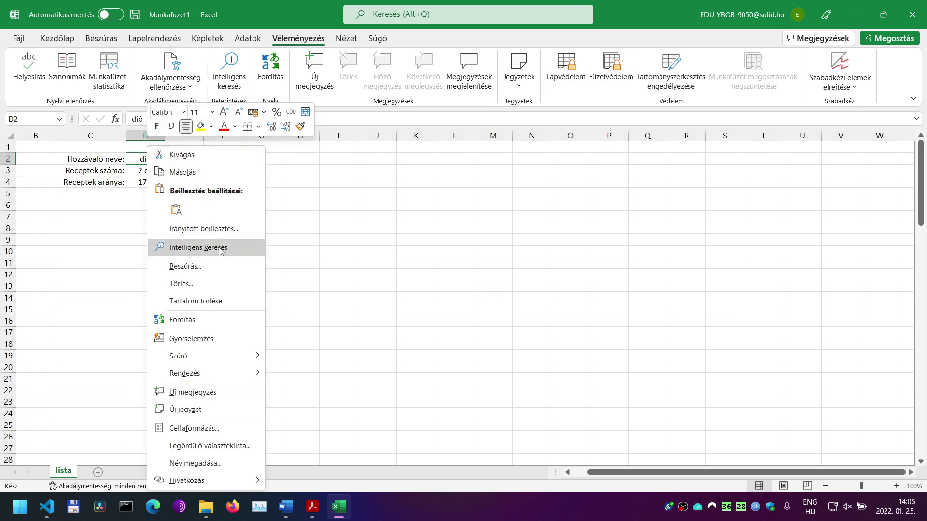
left_click(209, 429)
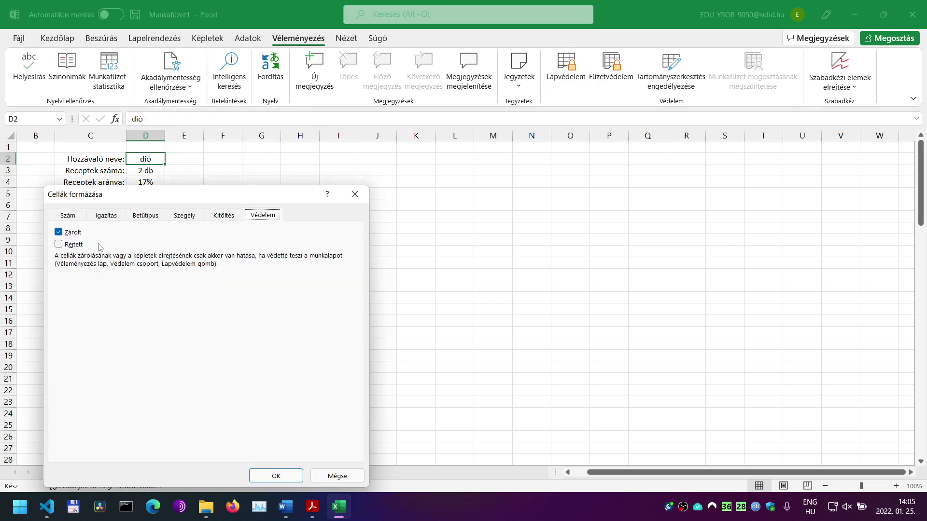
left_click(70, 234)
left_click(276, 476)
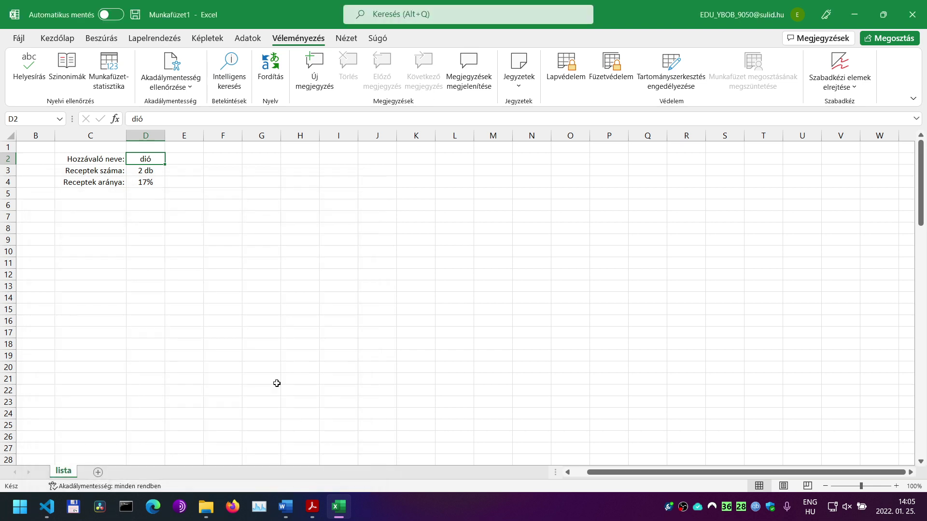
left_click(419, 226)
left_click(154, 182)
left_click(145, 170)
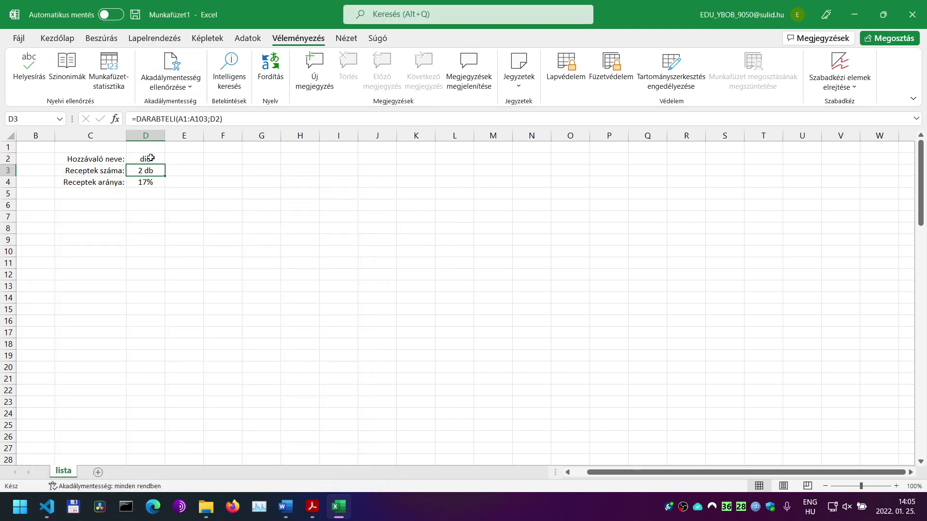
left_click(151, 158)
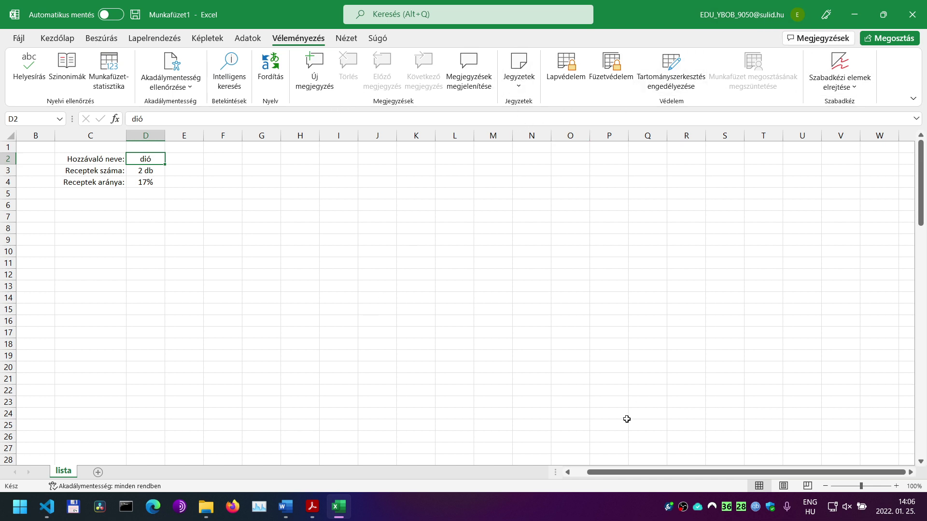
- Switch to the PDF in Acrobat Reader, examine the elégséges (2) row of the page 2 grading scale, and return to the page 5 total
left_click(313, 517)
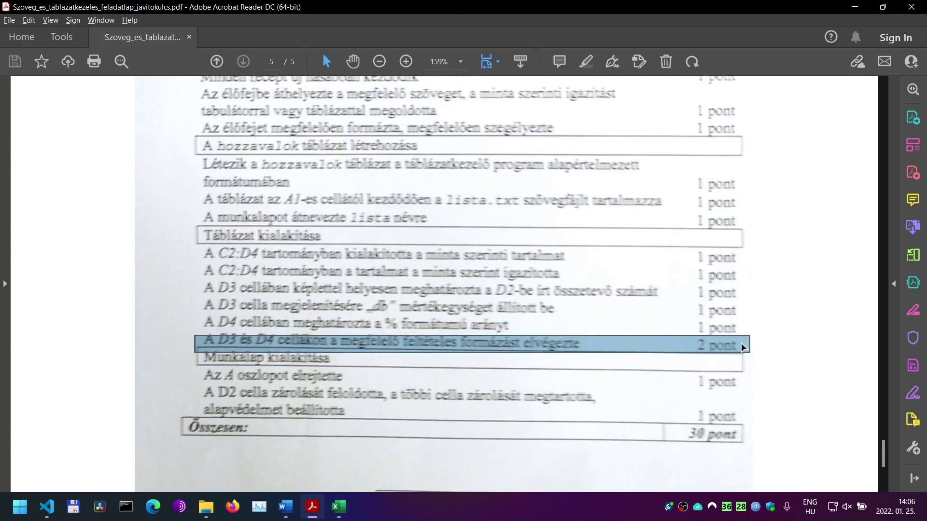
left_click_drag(876, 440, 872, 222)
left_click_drag(176, 247, 426, 267)
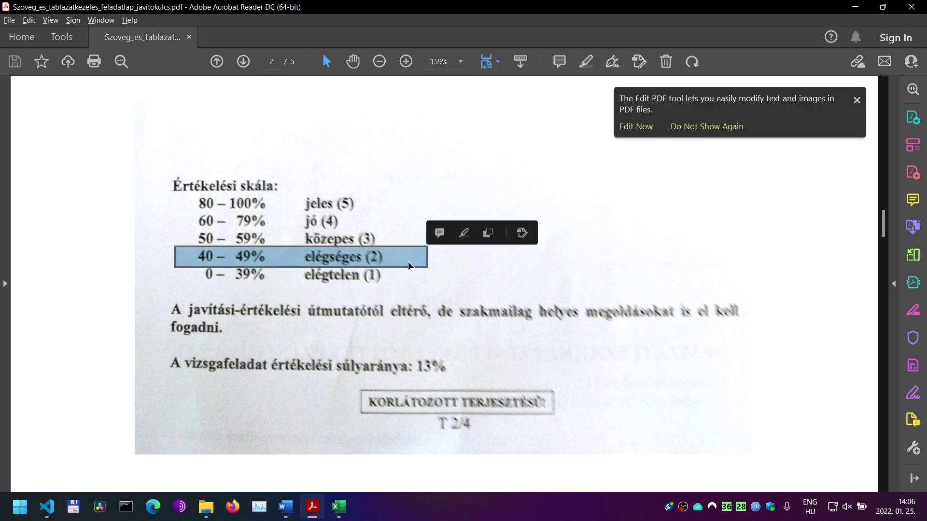
left_click_drag(884, 223, 914, 447)
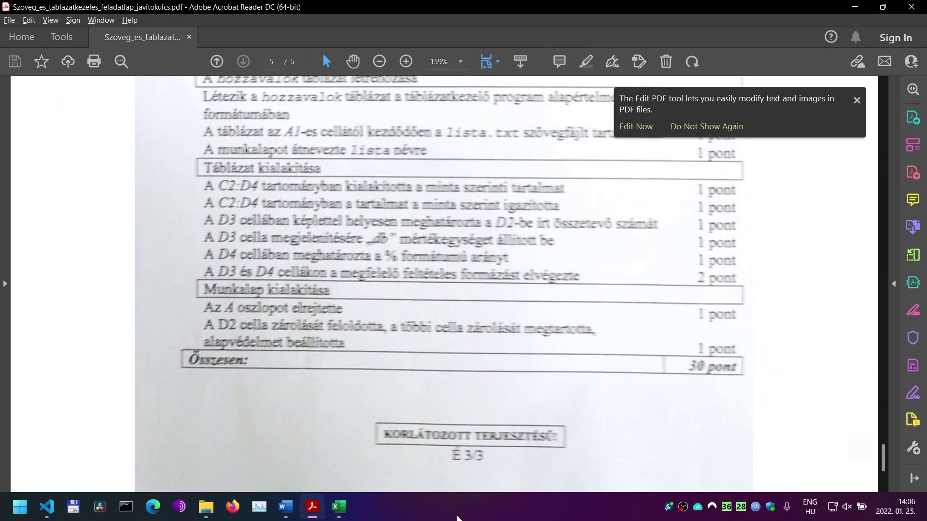
- Switch to Excel and calculate the passing score in cell G4 with the formula =30*0,4
left_click(339, 507)
left_click(261, 180)
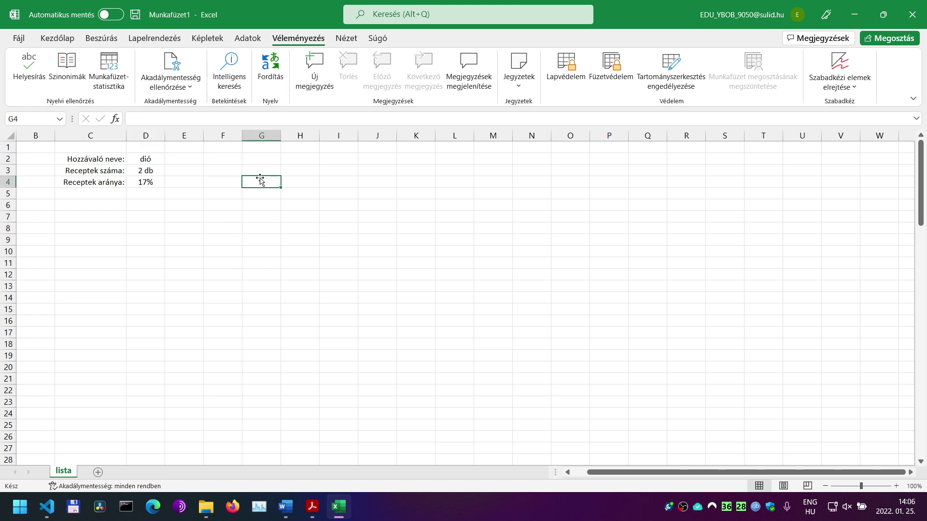
type("=")
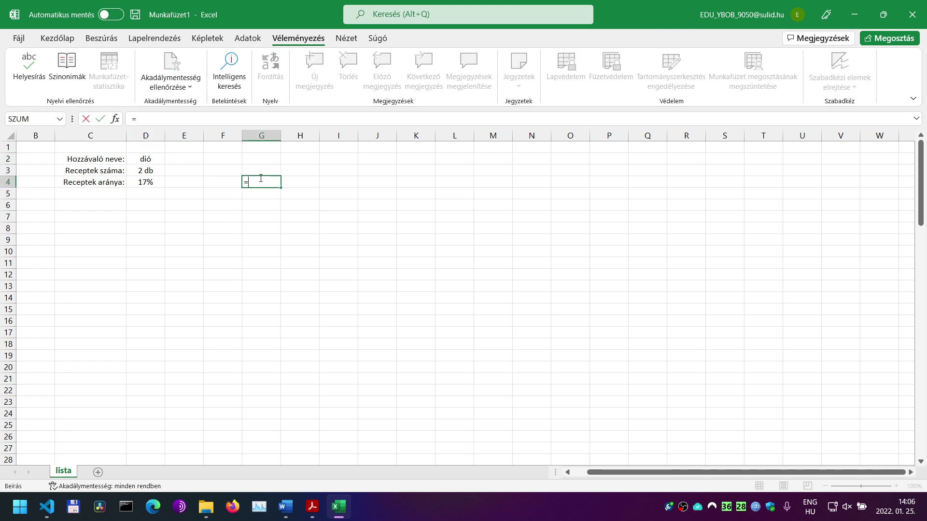
type("30*0,4")
key("Return")
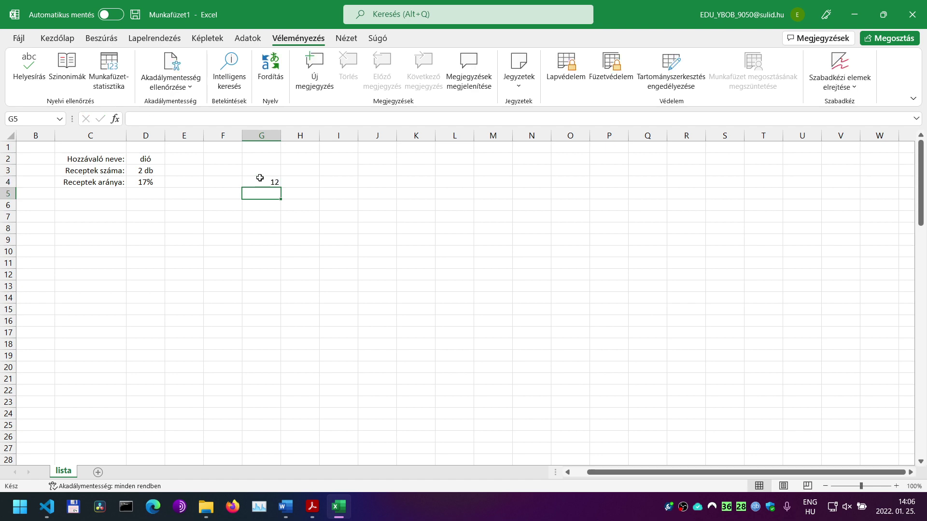
left_click(263, 181)
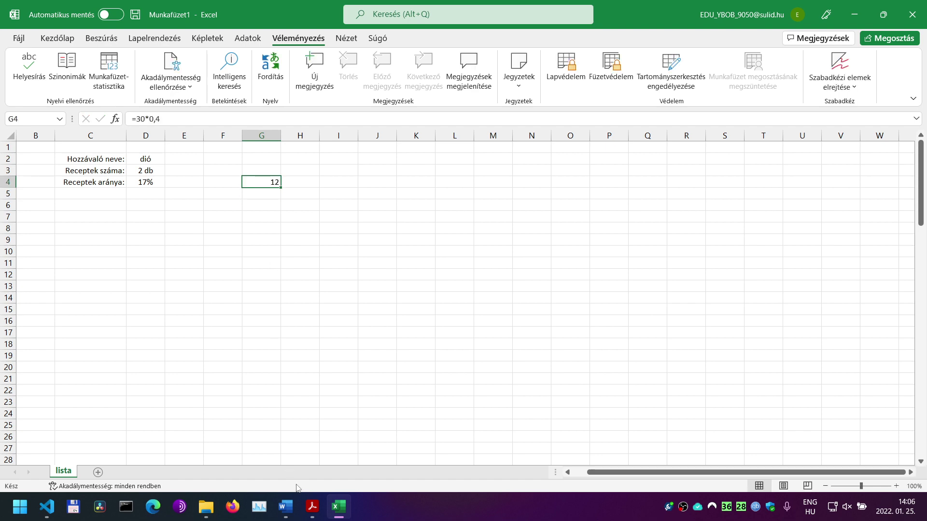
- Switch back to the PDF and read through the text and spreadsheet scoring criteria on page 5 again
left_click(312, 507)
scroll(560, 250, "up", 10)
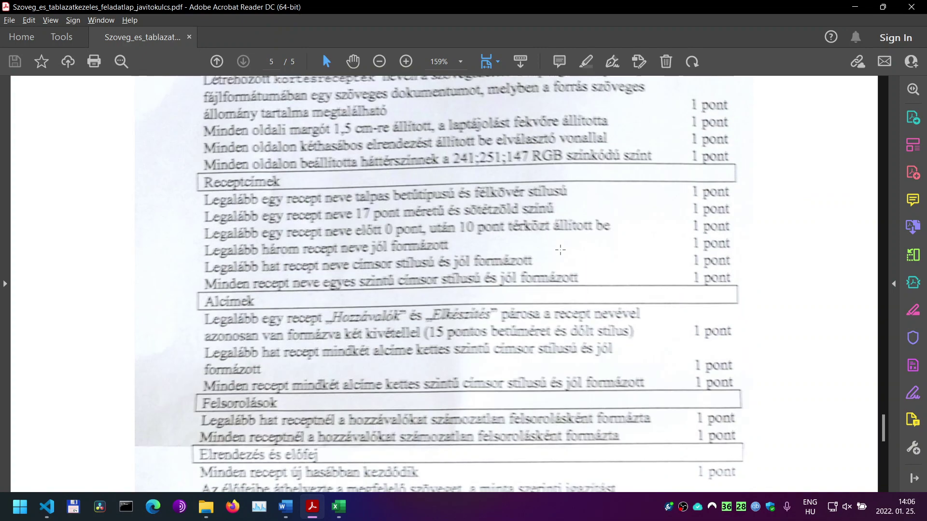
scroll(560, 249, "up", 6)
scroll(560, 250, "down", 9)
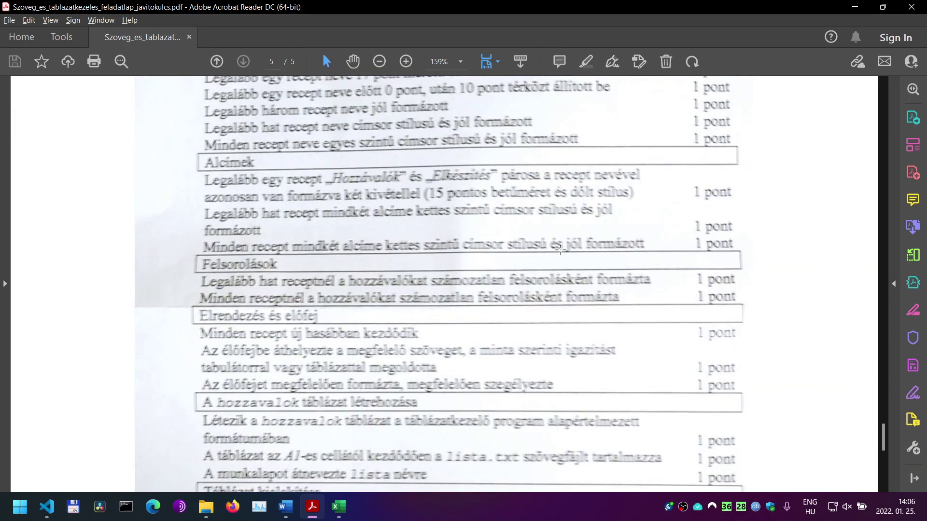
scroll(560, 249, "down", 3)
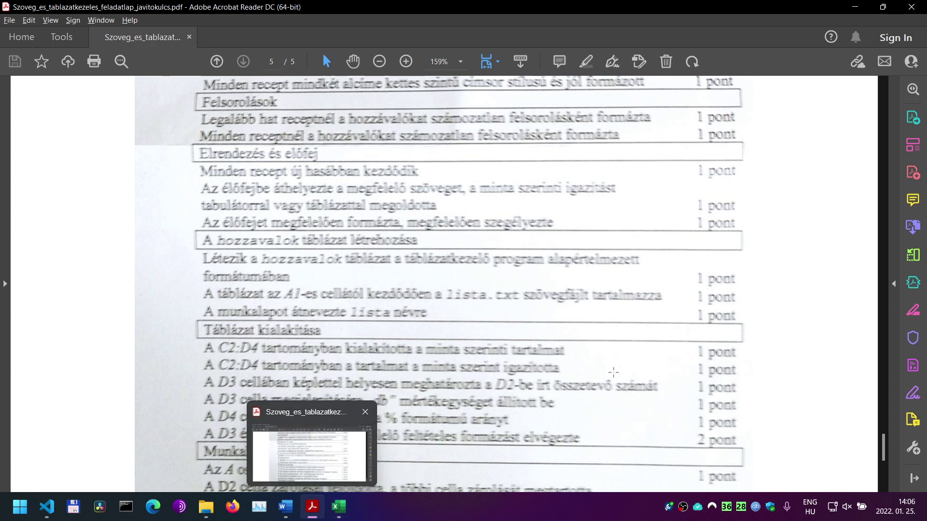
scroll(613, 371, "down", 6)
scroll(612, 374, "up", 5)
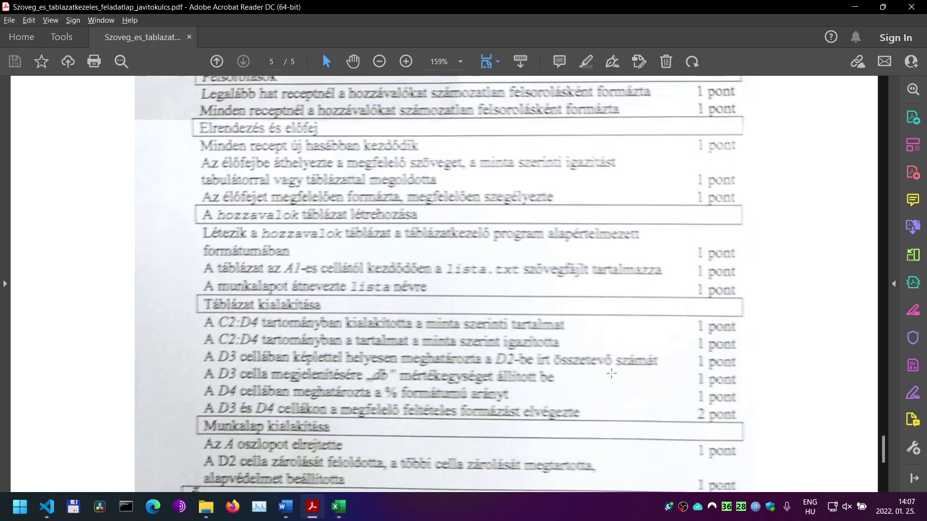